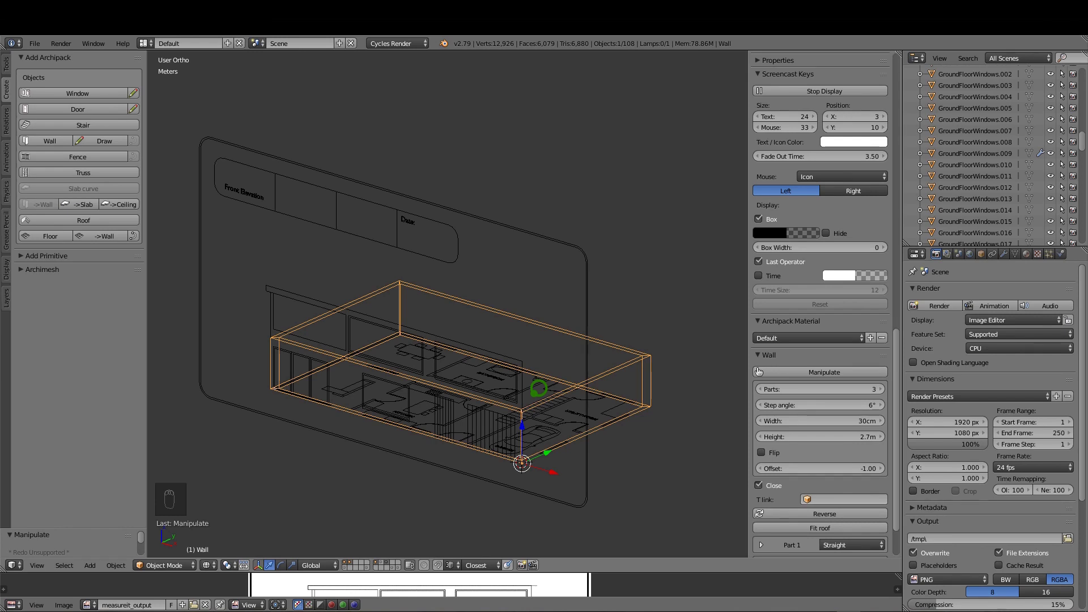
Open the Archipack Window presets and cancel without adding a window
left_click(33, 89)
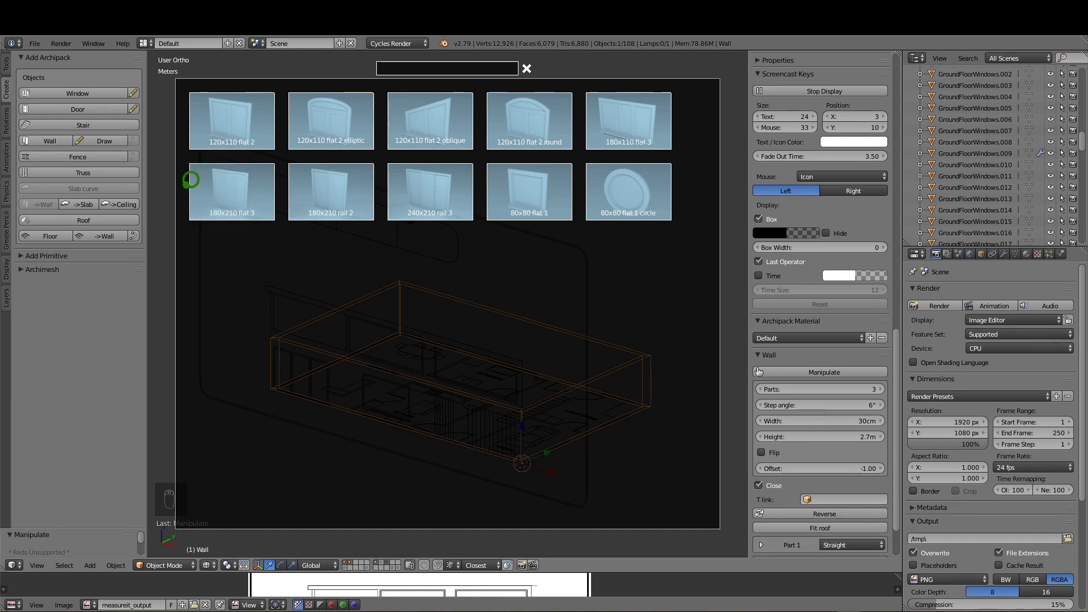
key("Escape")
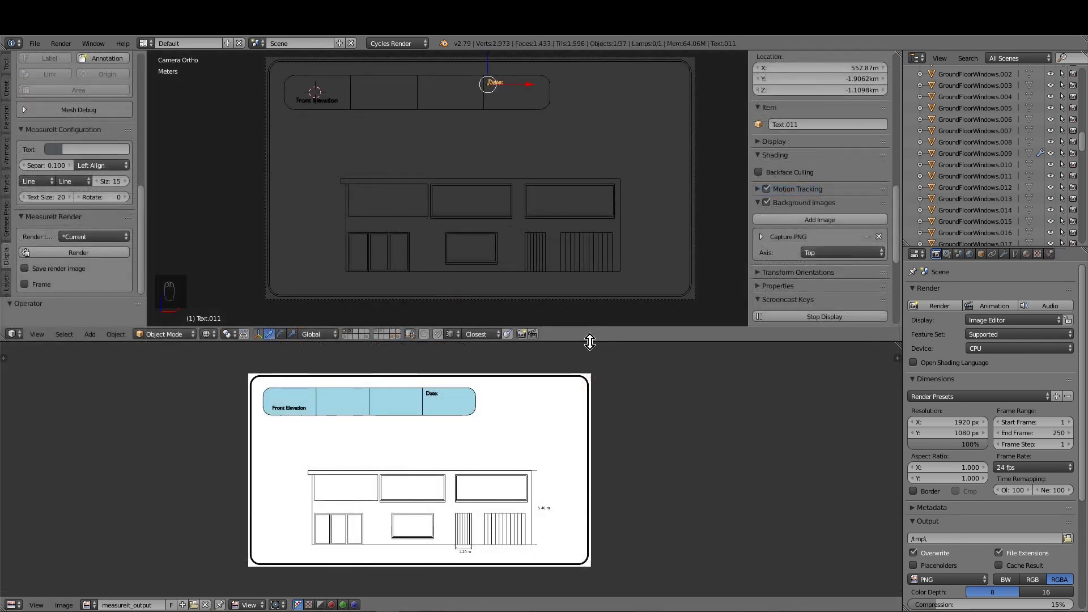
Enlarge and orbit the 3D view, then toggle the GroundFloor layer off and back on
left_click_drag(589, 342, 582, 573)
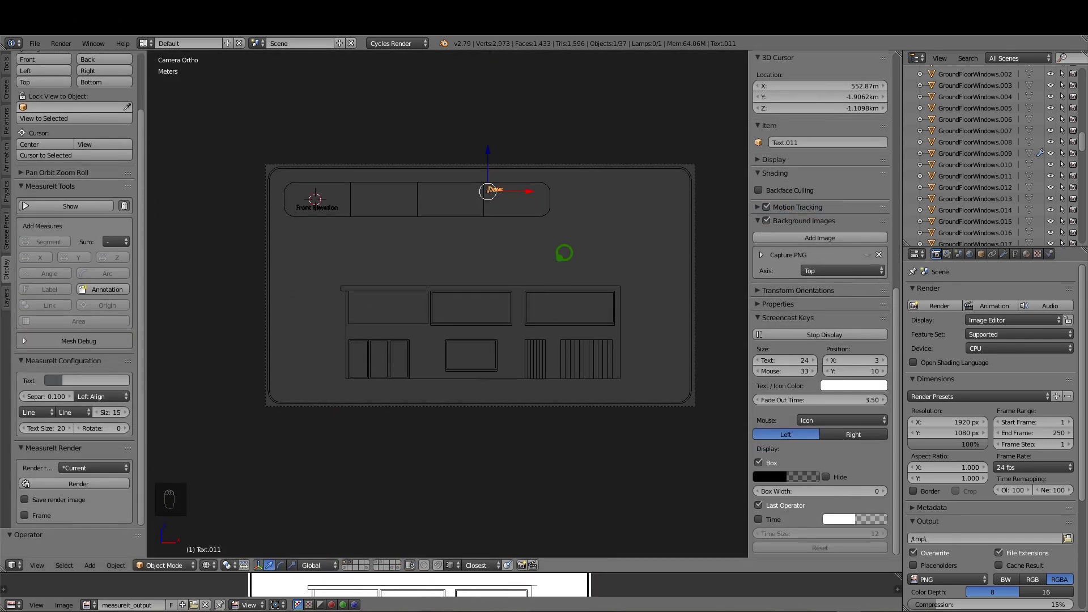
middle_click_drag(564, 253, 476, 274)
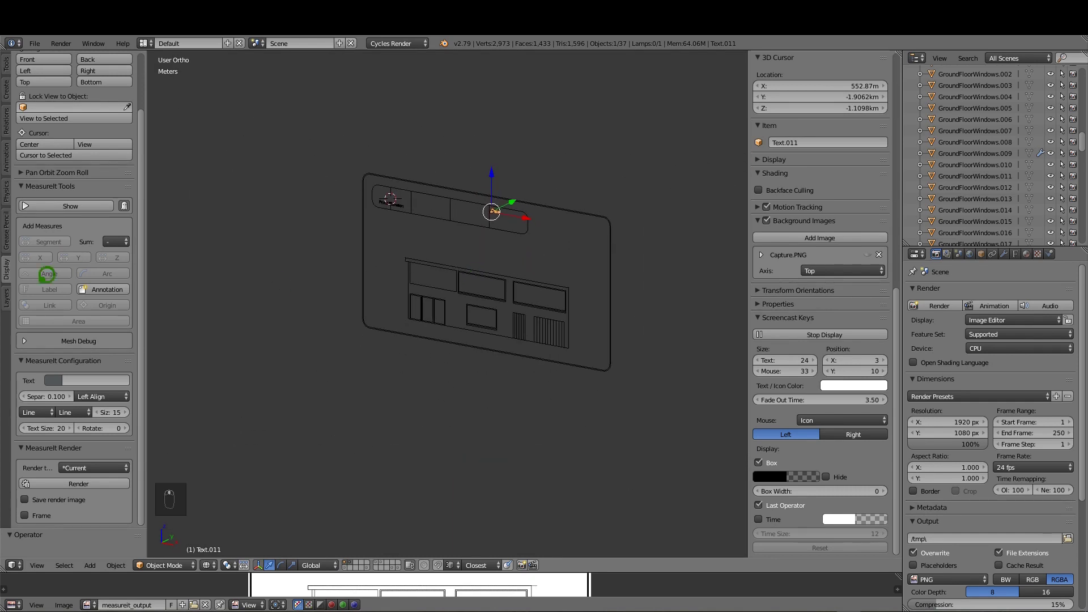
left_click(6, 296)
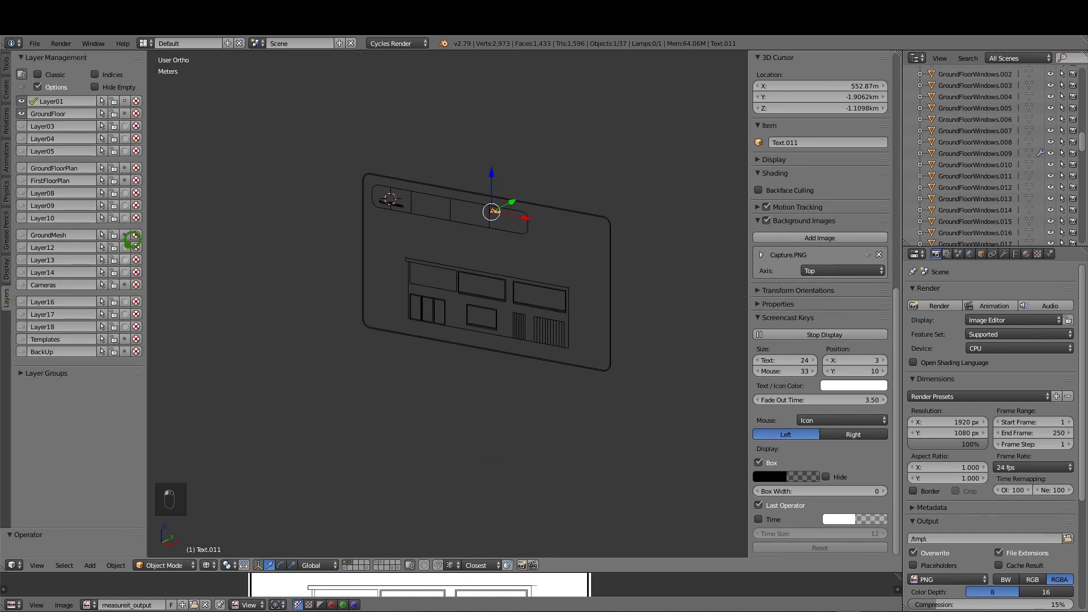
left_click(23, 112)
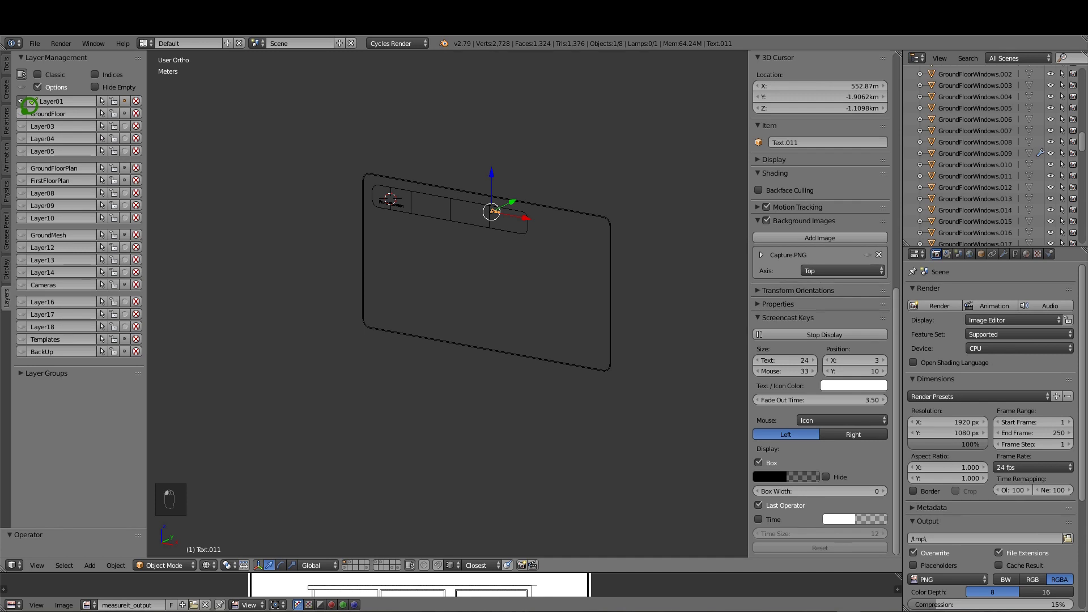
left_click(22, 113)
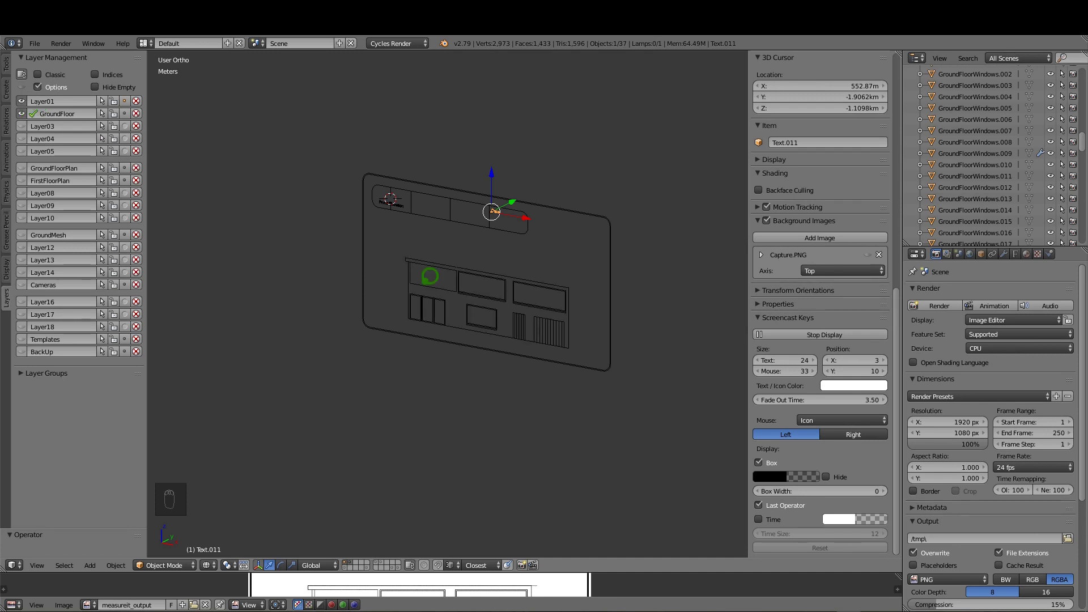
Box-select the elevation board objects and rename Layer08 to 'FrontElevation'
key("b")
left_click_drag(332, 154, 638, 381)
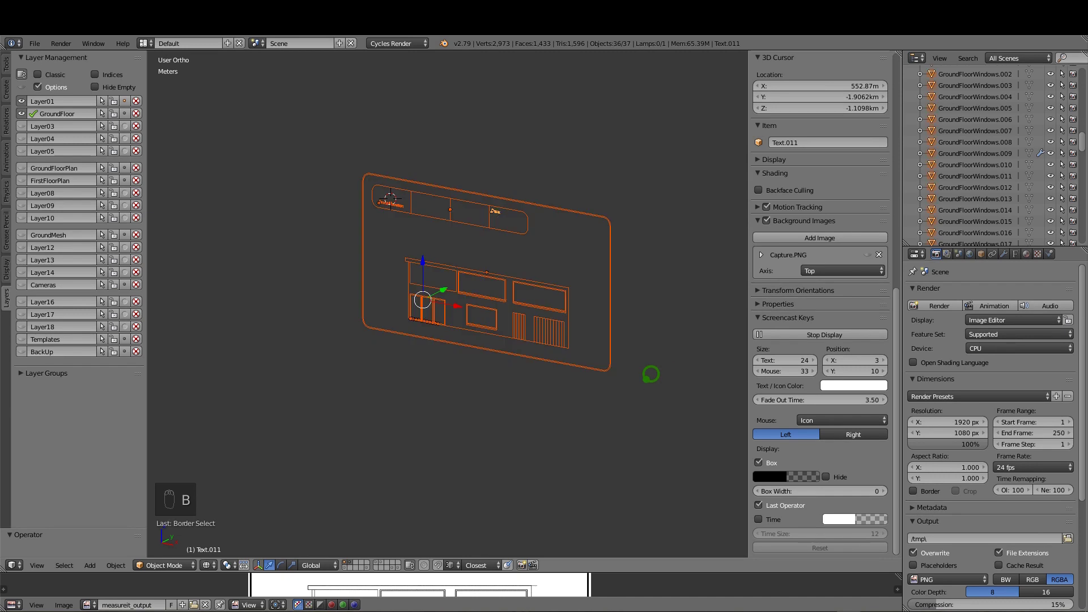
double_click(54, 193)
type("FrontElevation")
key("Return")
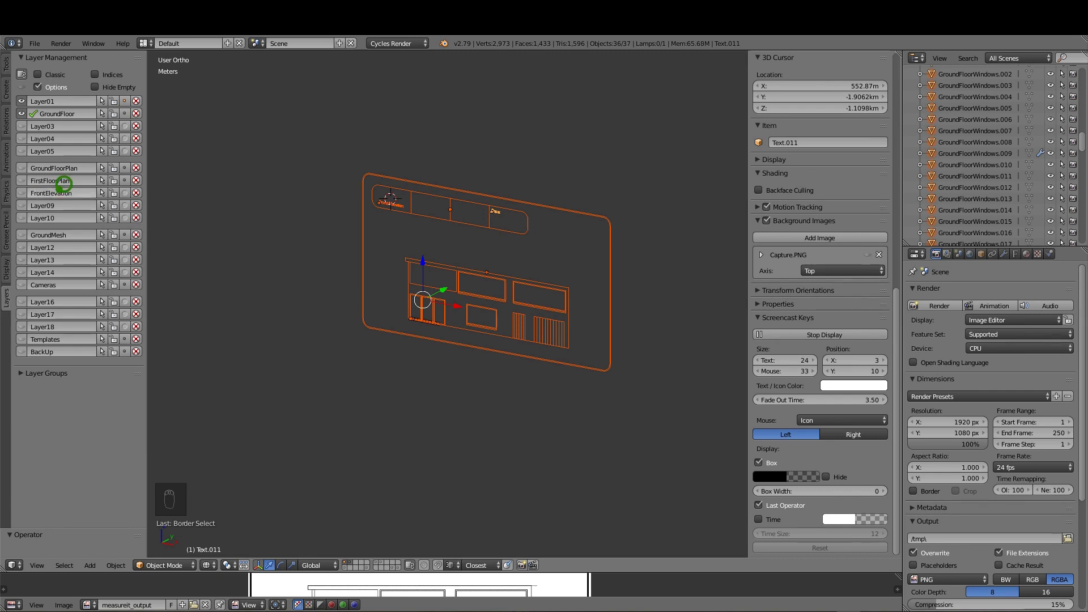
Move the board objects to another layer and display the GroundFloorPlan layer, zoomed in
left_click(130, 181)
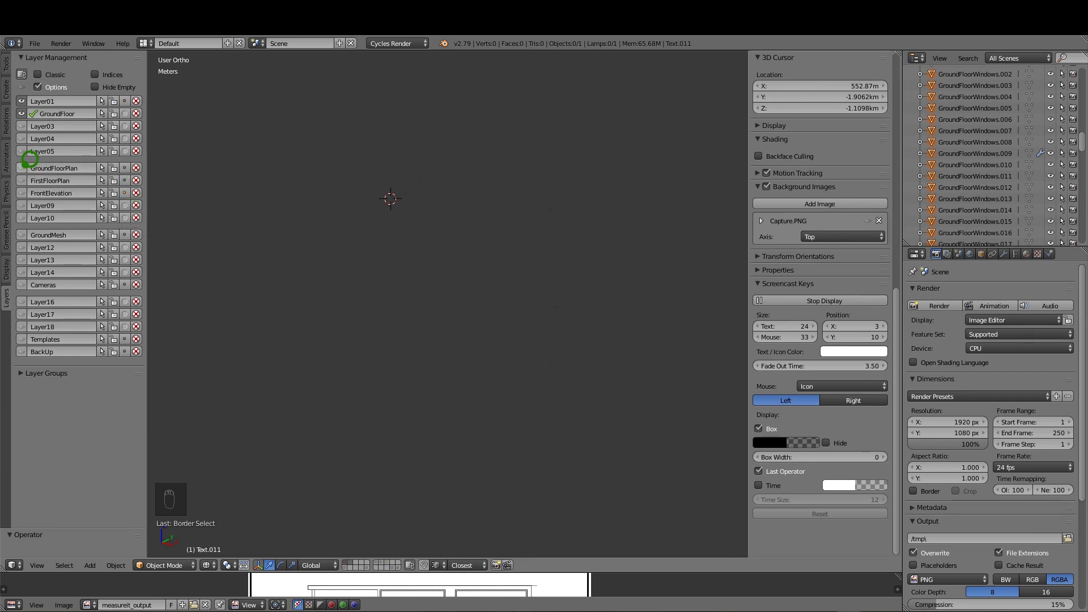
left_click(32, 164)
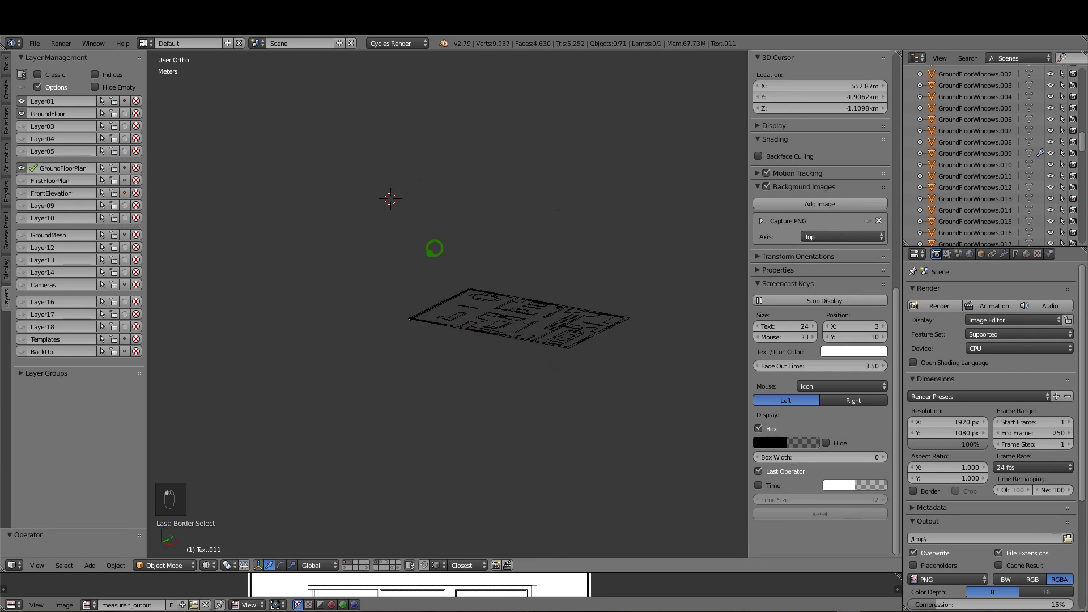
scroll(566, 290, "up", 4)
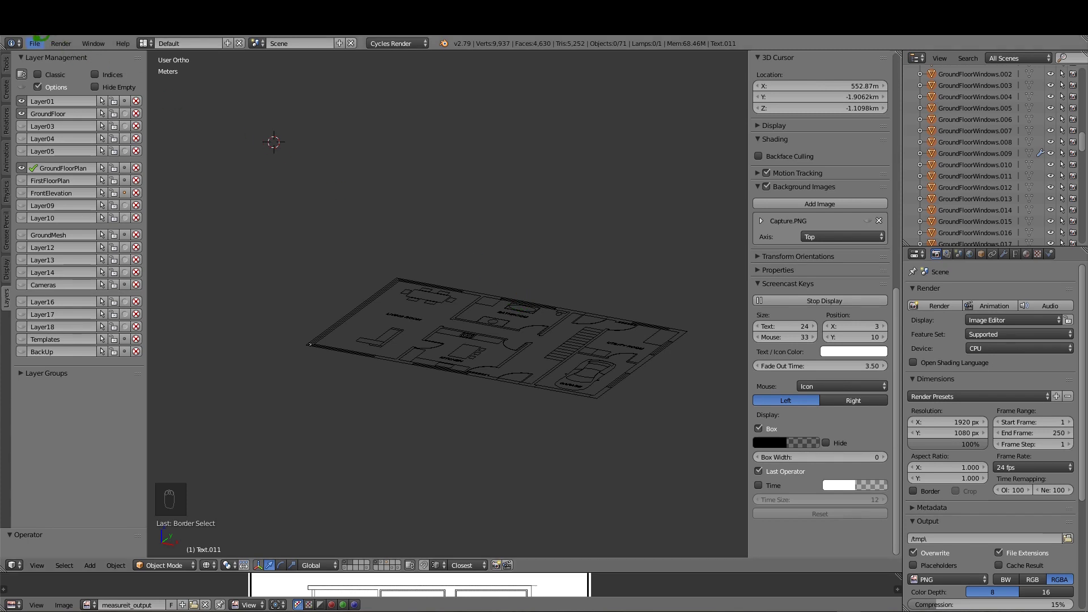
Expand the Archipack add-on's preferences in User Preferences > Add-ons
left_click(35, 42)
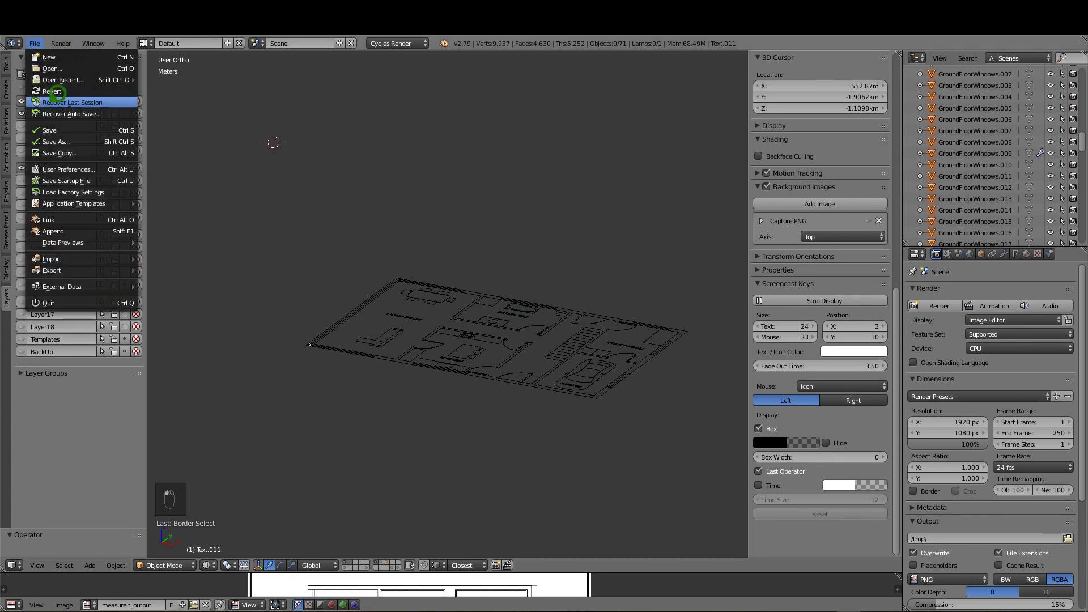
left_click(64, 164)
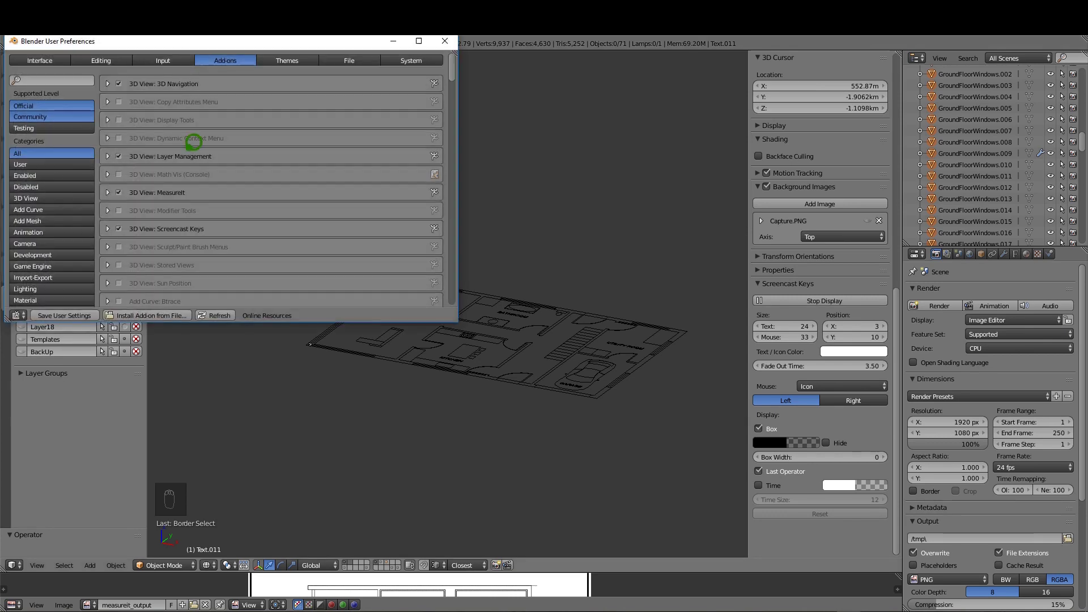
scroll(173, 175, "down", 9)
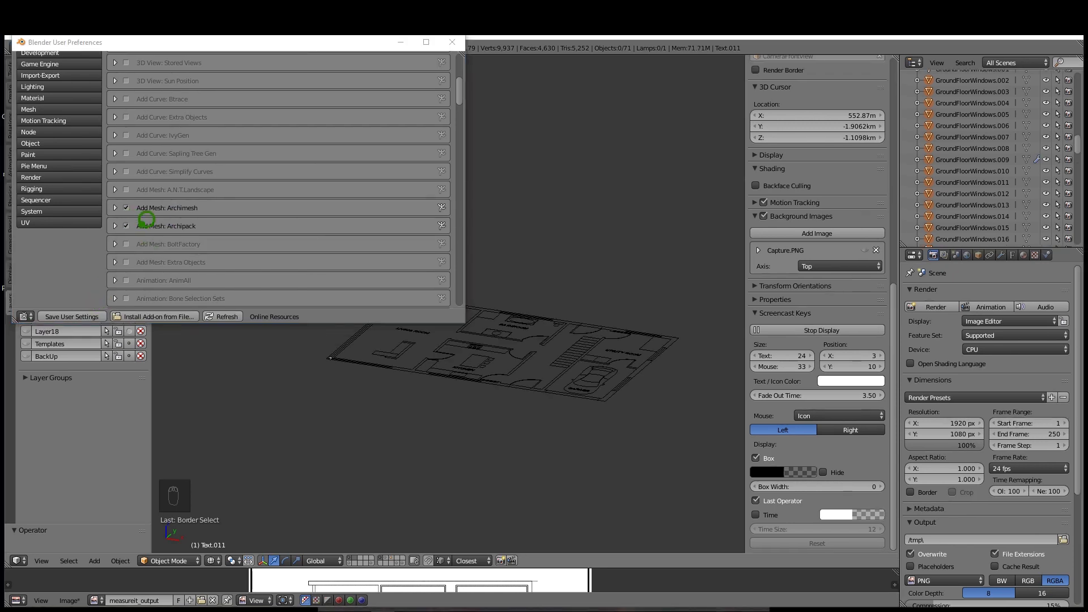
left_click(116, 226)
scroll(121, 219, "down", 6)
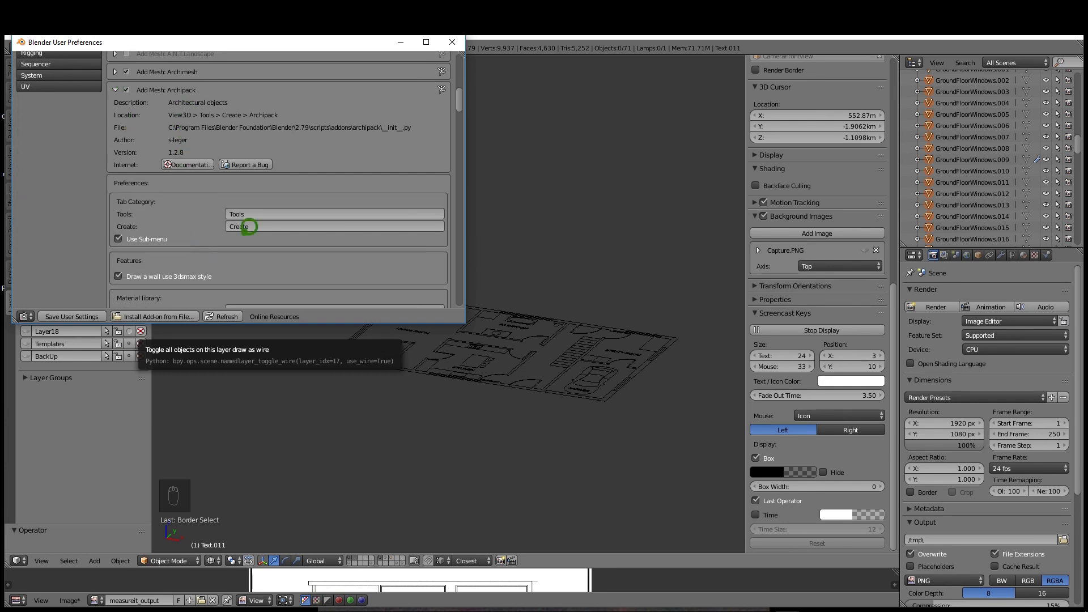
scroll(238, 190, "down", 4)
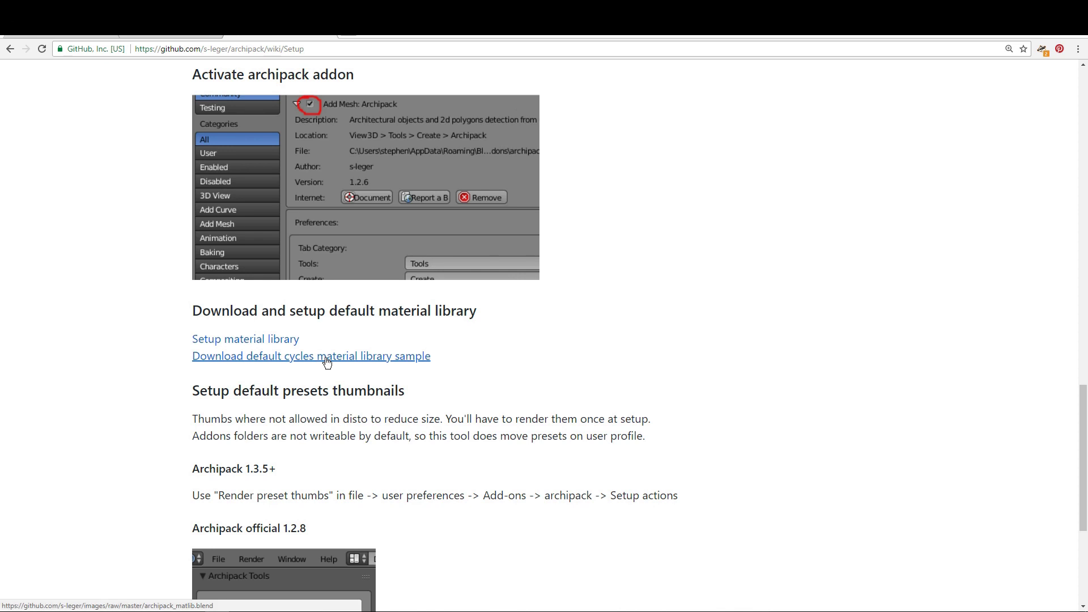
Download the default Cycles material library sample from the Archipack wiki Setup page
left_click(390, 359)
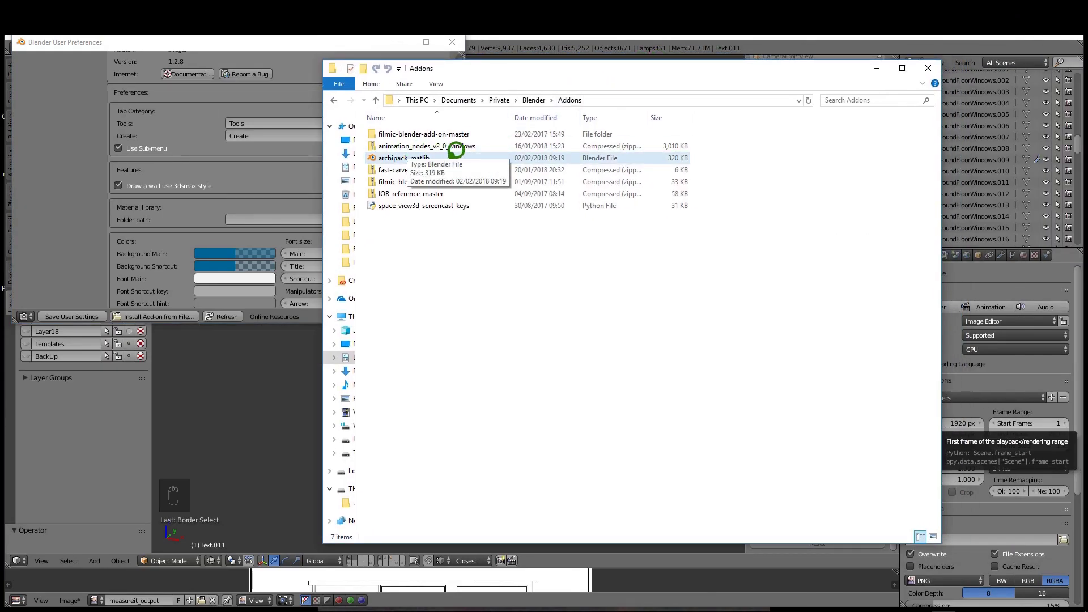
Copy the Addons folder path from Explorer and move the window aside
left_click(612, 100)
key("ctrl+c")
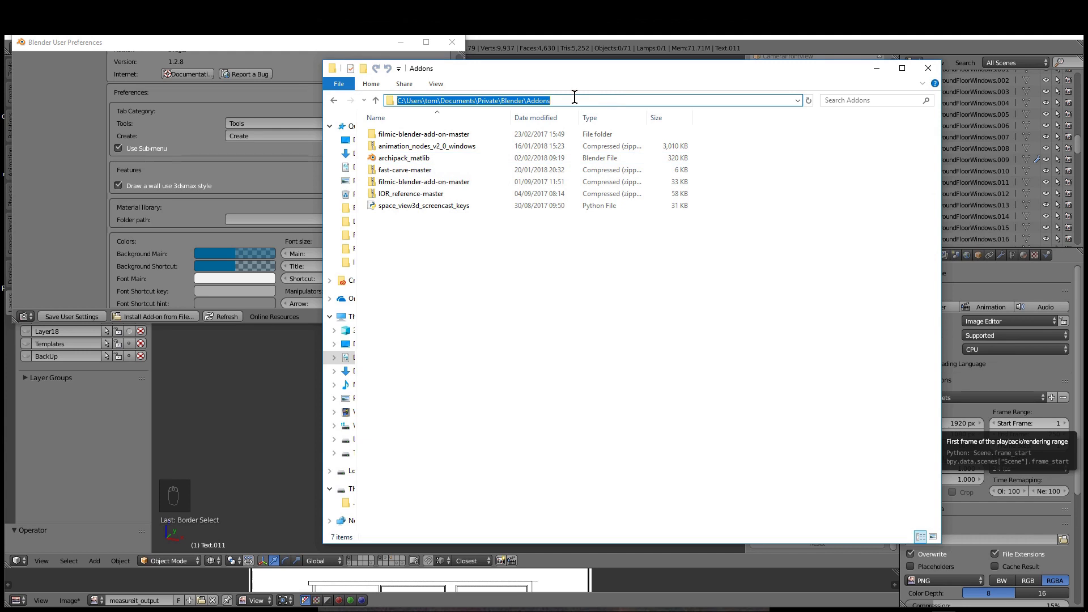
left_click_drag(721, 65, 1087, 65)
Paste the Addons folder path into the Archipack material library folder field
left_click(302, 220)
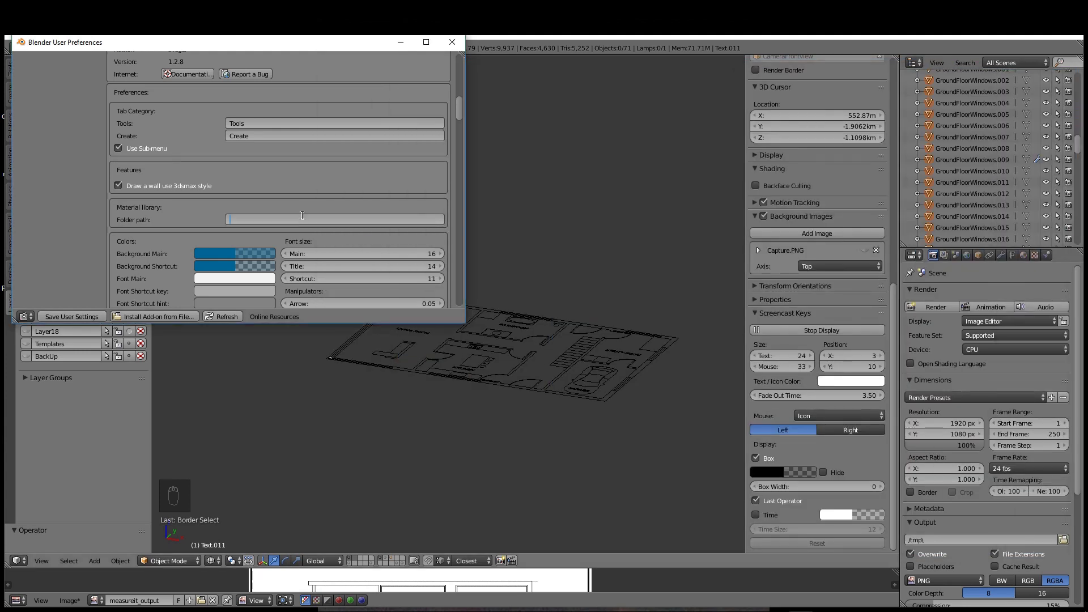
key("ctrl+v")
key("Return")
Collapse the Archipack add-on entry and close User Preferences
scroll(399, 172, "down", 3)
scroll(400, 172, "up", 2)
scroll(306, 214, "up", 4)
scroll(274, 213, "up", 3)
left_click(121, 148)
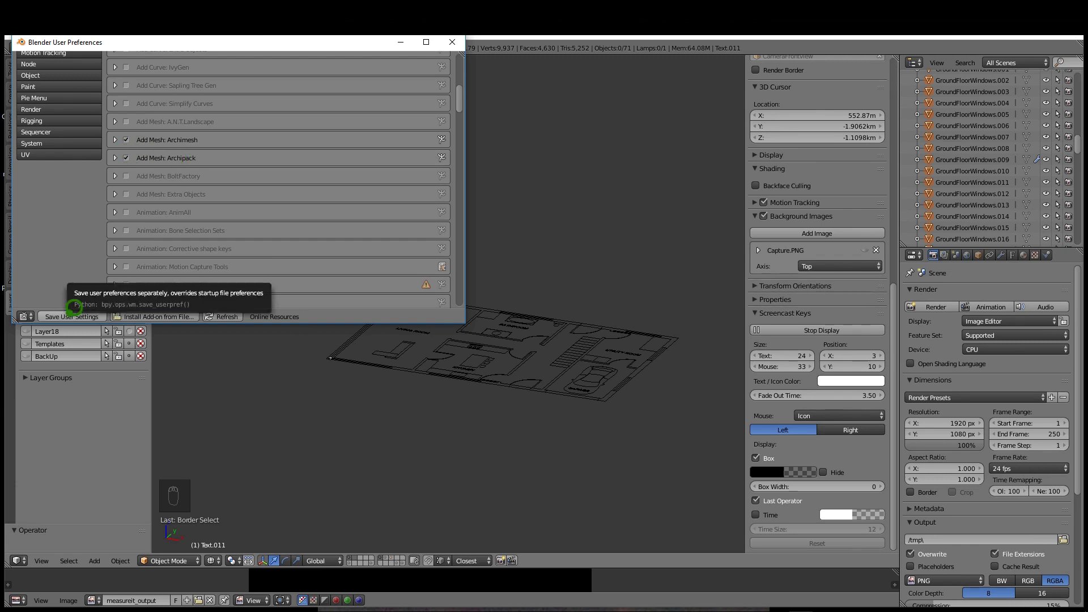
left_click(452, 42)
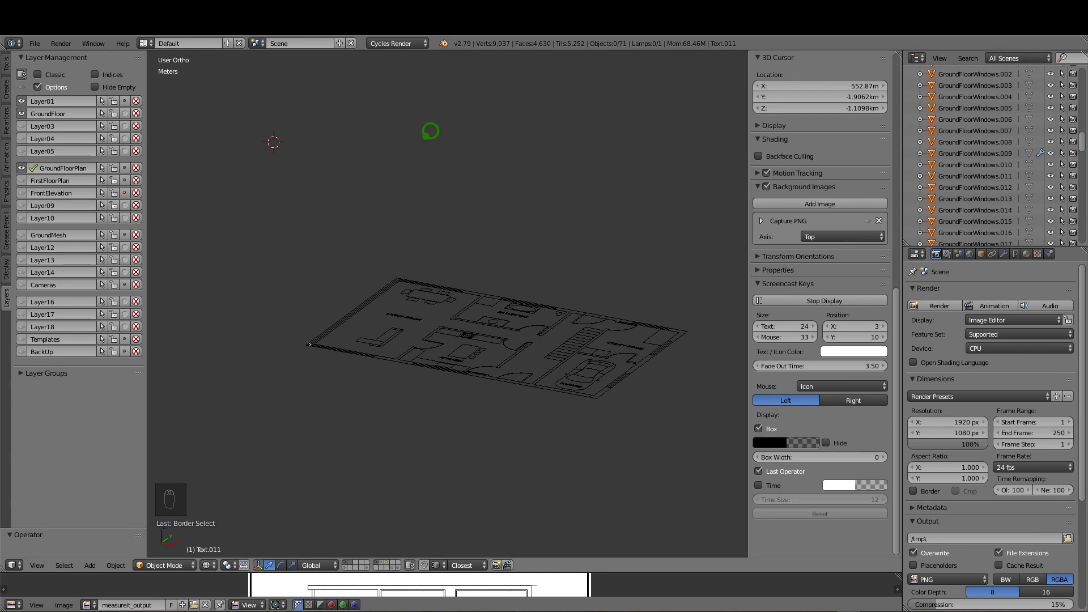
Switch the Tool Shelf to the Create tools and scroll to Add Archipack
left_click(12, 54)
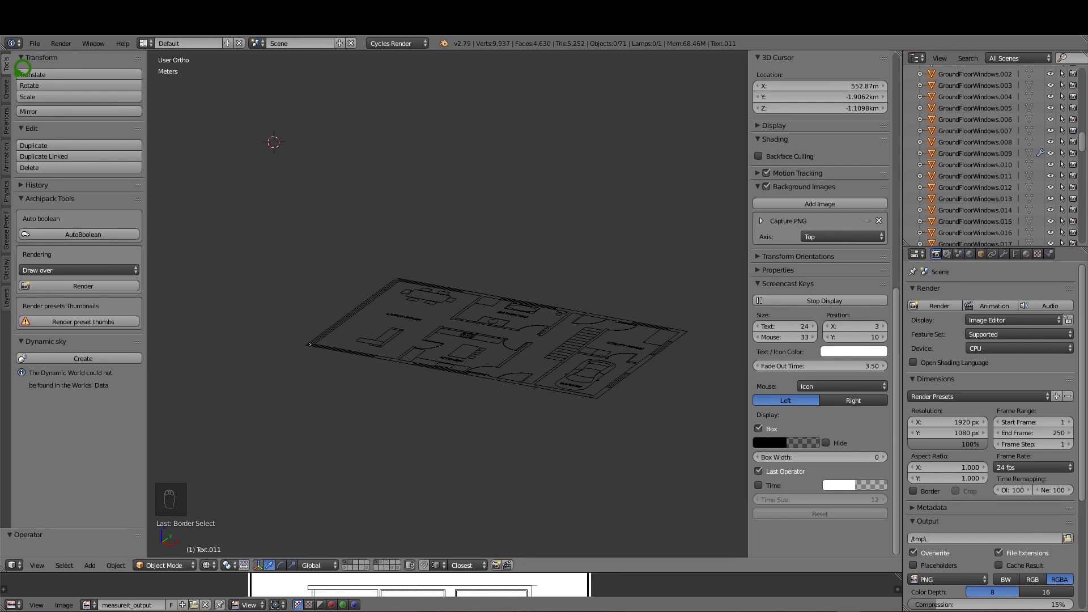
left_click(15, 80)
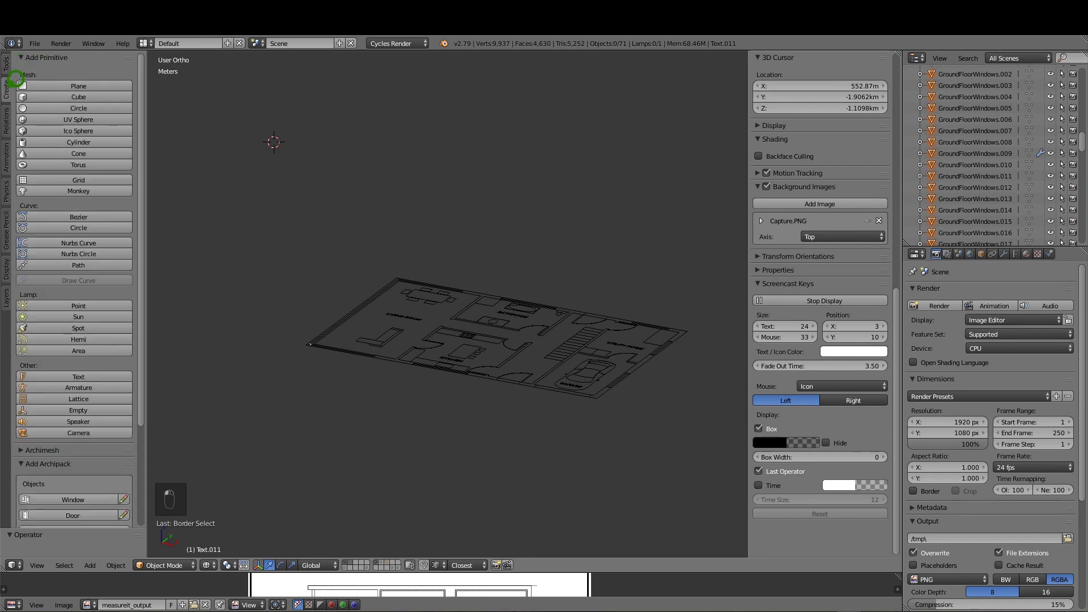
scroll(107, 296, "down", 5)
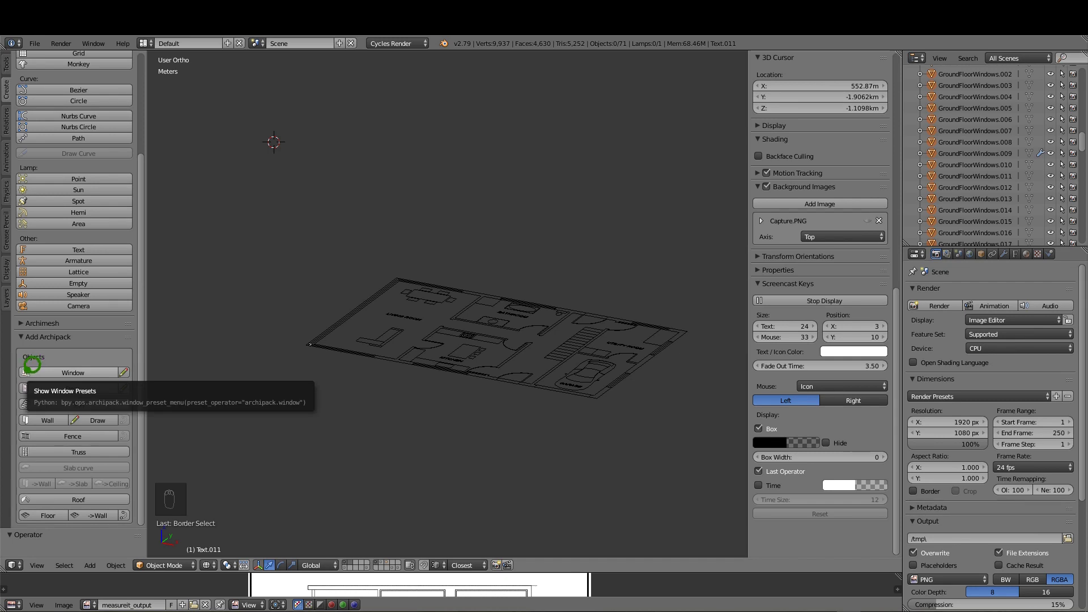
Preview the Archipack window presets without adding one, then bring up Windows Start search
left_click(32, 364)
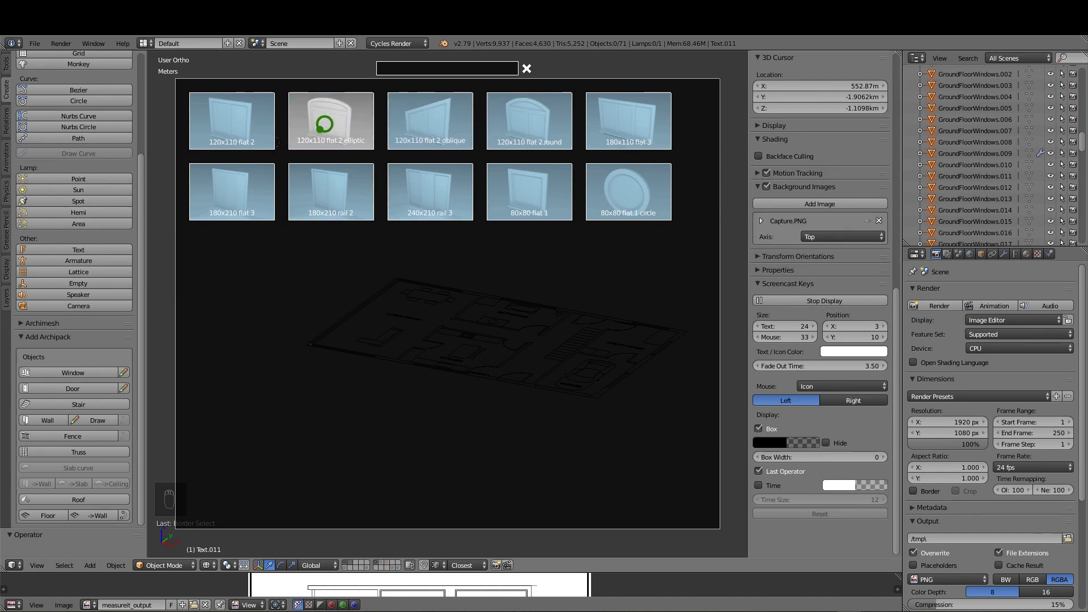
left_click(319, 117)
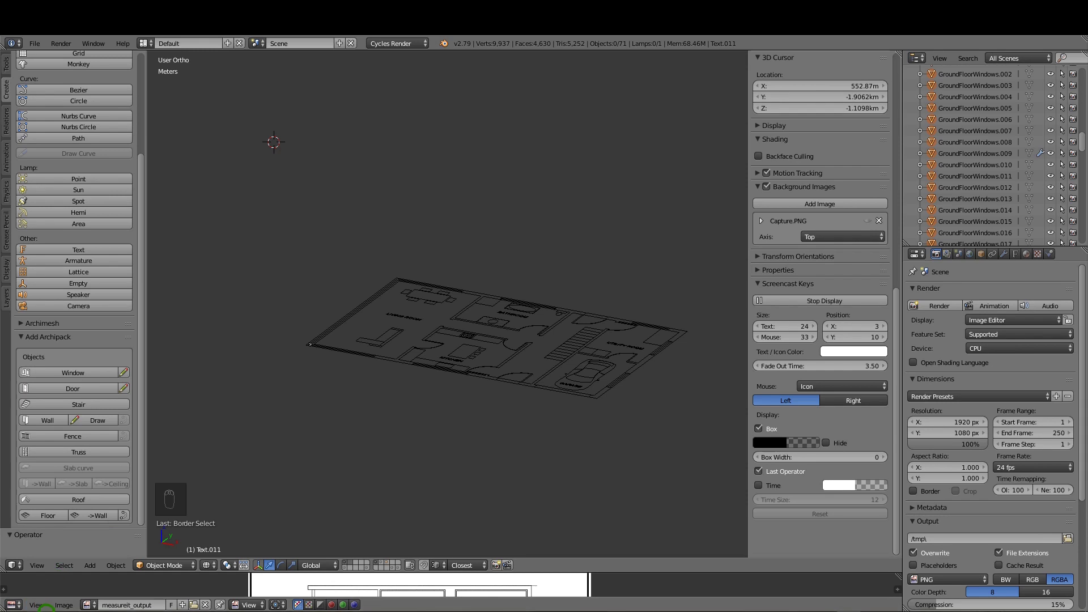
left_click(57, 603)
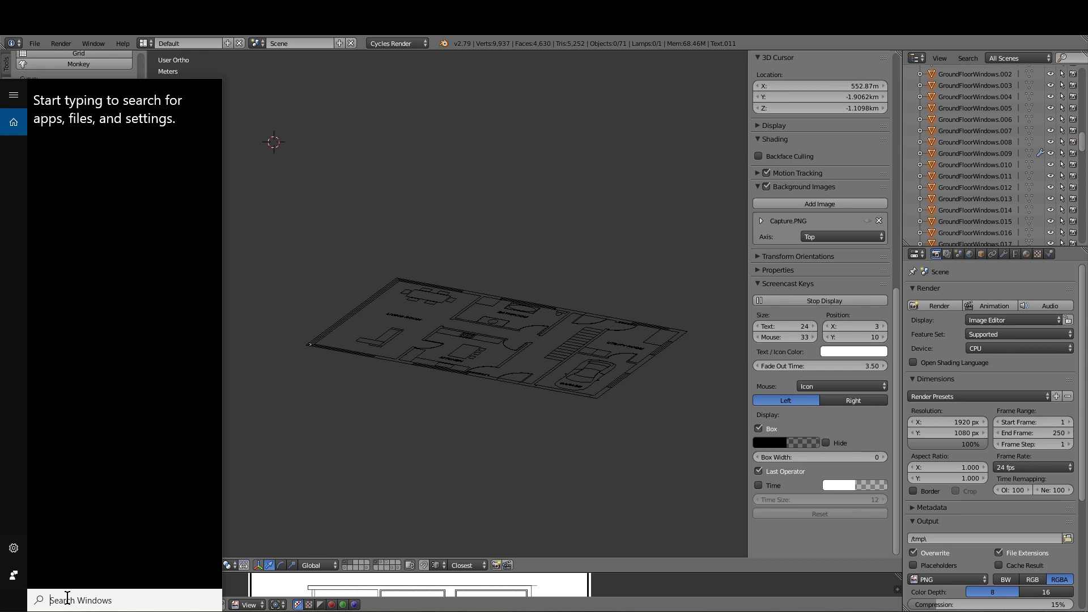
Search Windows for 'ble', view the Blender result's options, then return to Blender's Tools tab
type("blender")
right_click(89, 130)
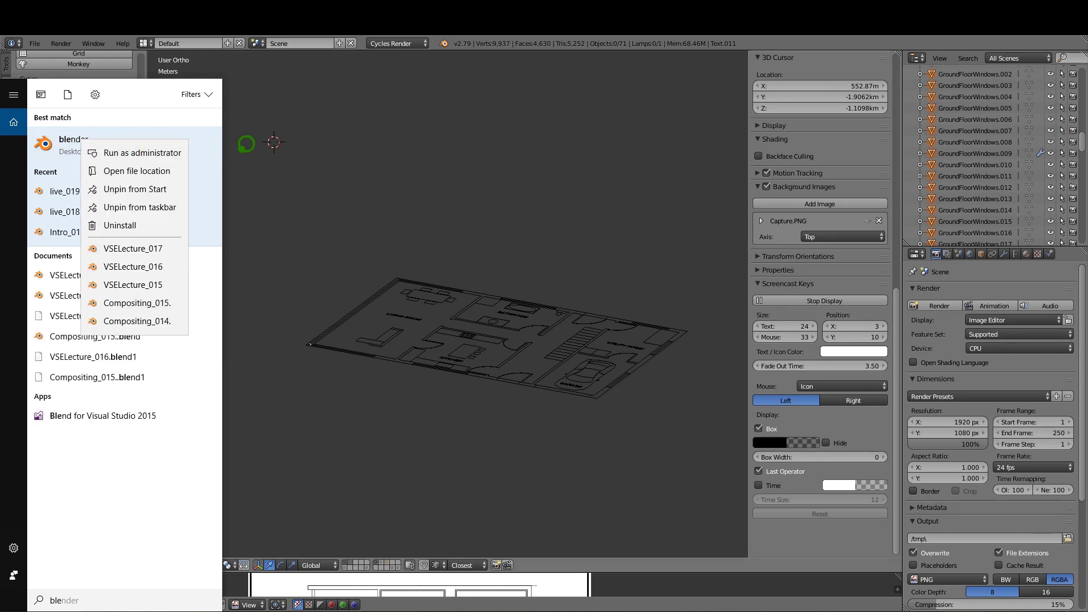
left_click(268, 207)
left_click(9, 59)
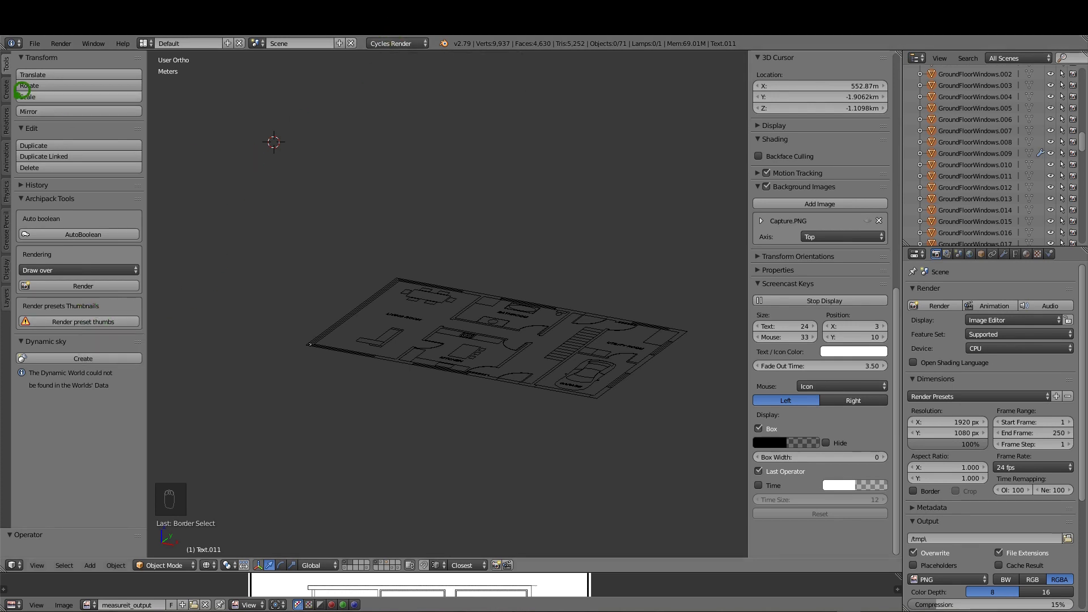
In the Create tab, move Add Archipack above Add Primitive and collapse Add Primitive
left_click(8, 86)
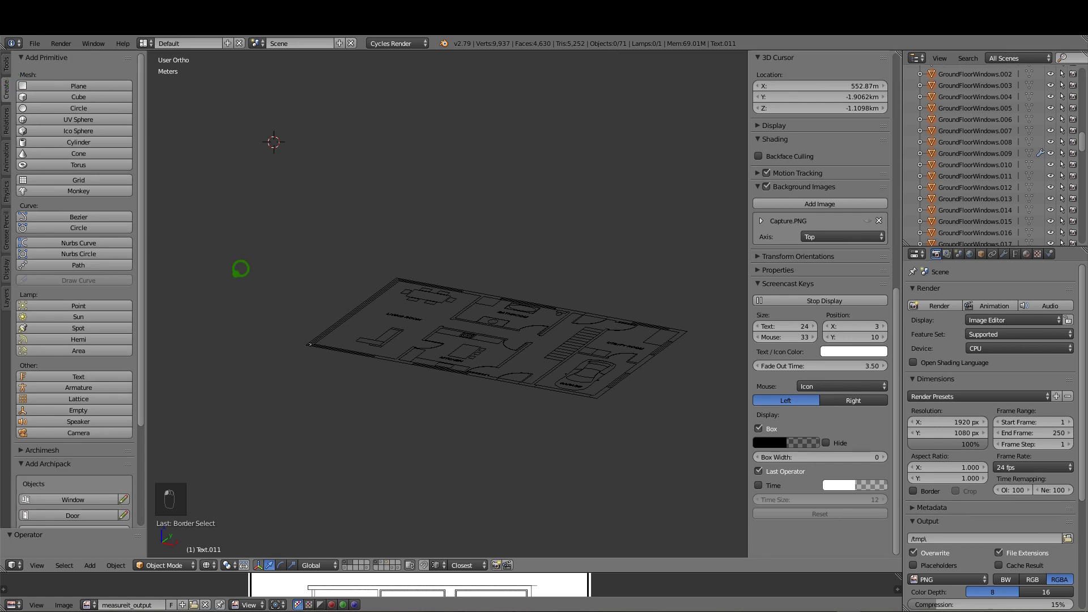
scroll(112, 308, "down", 5)
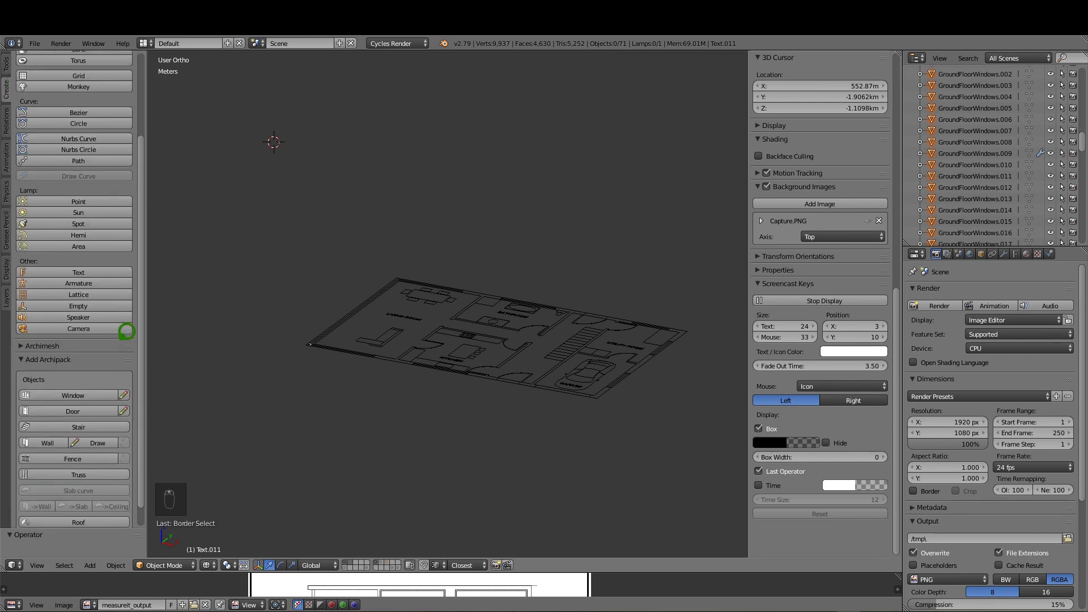
scroll(127, 336, "up", 5)
left_click_drag(126, 444, 126, 78)
left_click(30, 254)
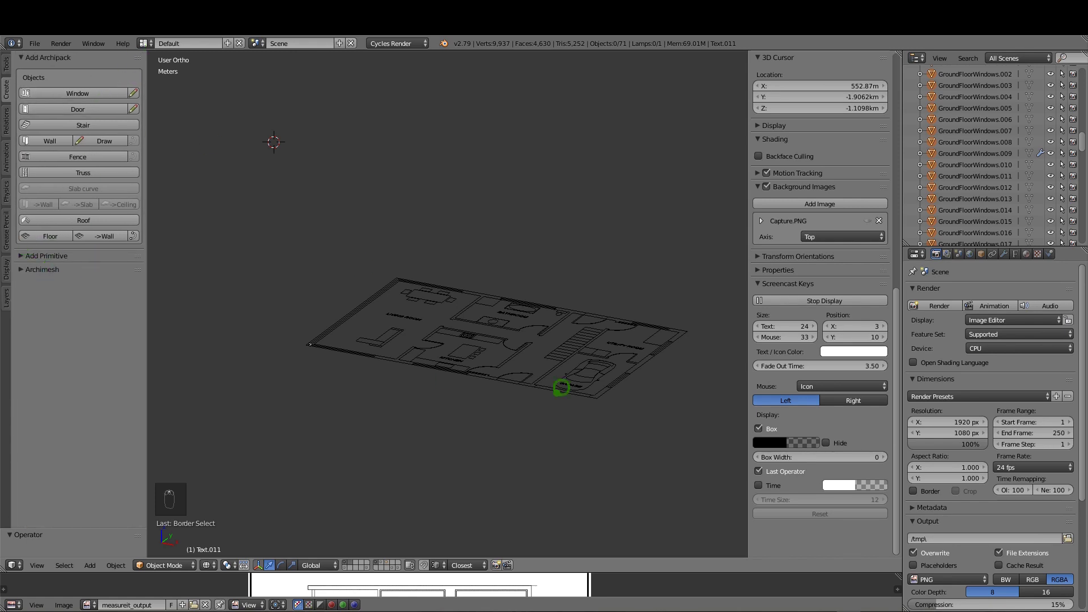
Snap the 3D cursor to the GroundFloor plan's garage-corner face, then return to Object Mode
right_click(602, 390)
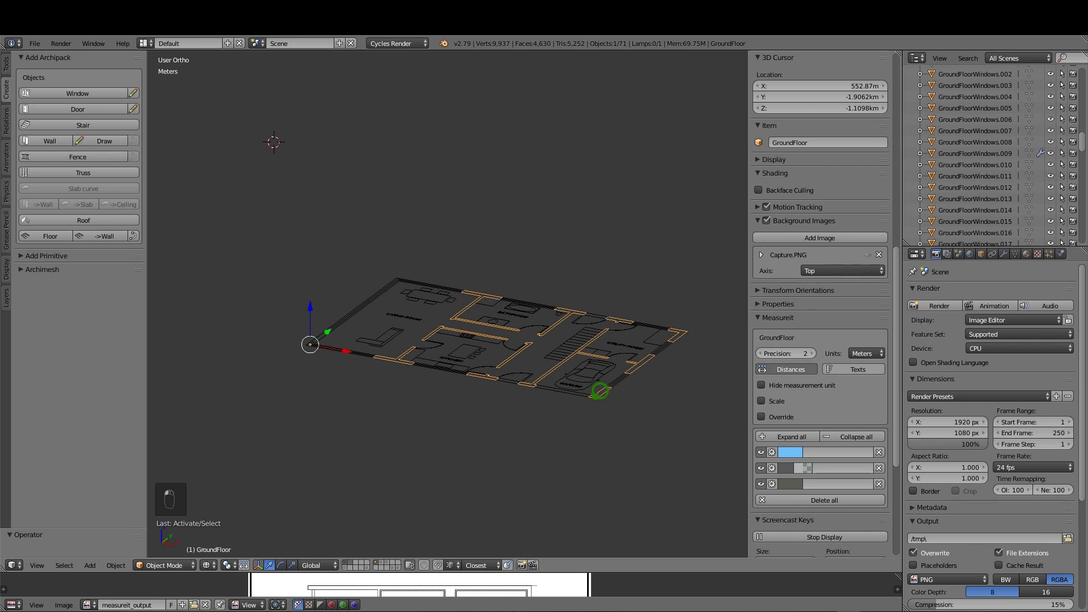
scroll(614, 391, "up", 8)
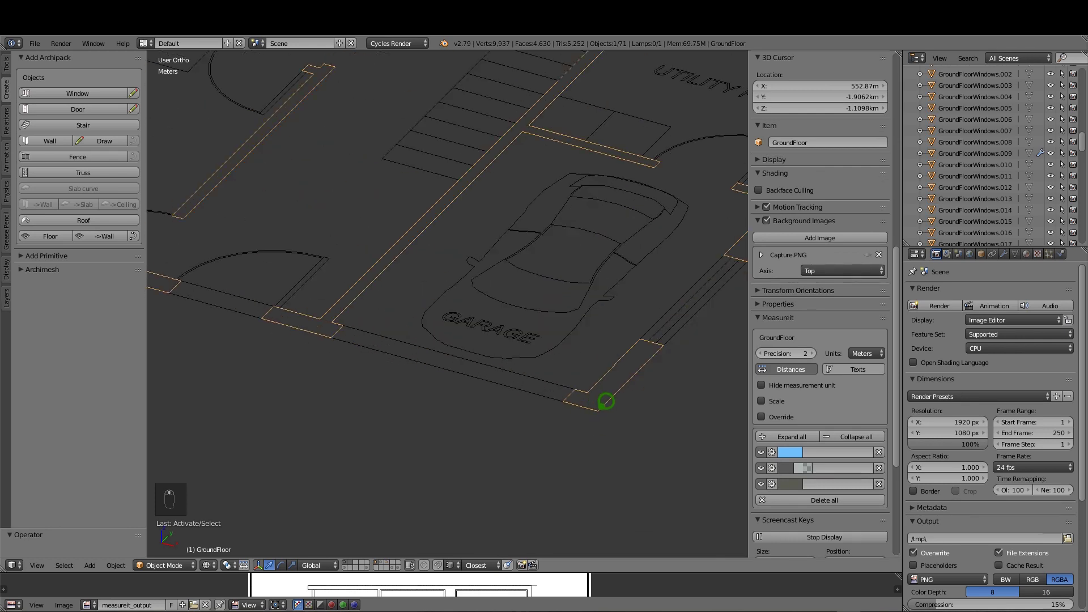
key("Tab")
left_click(662, 412)
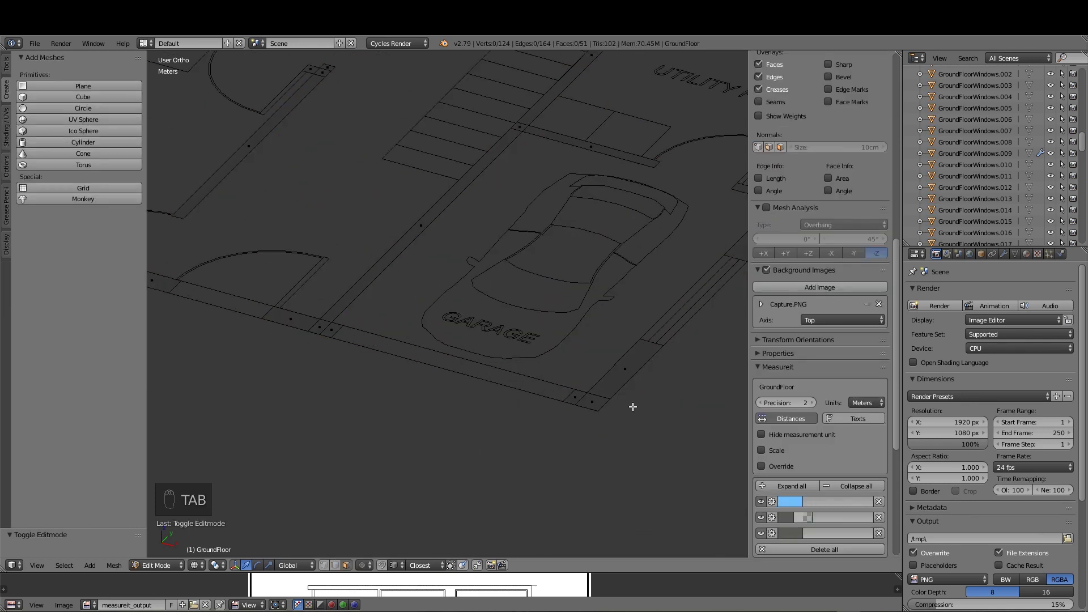
right_click(599, 394)
key("shift+s")
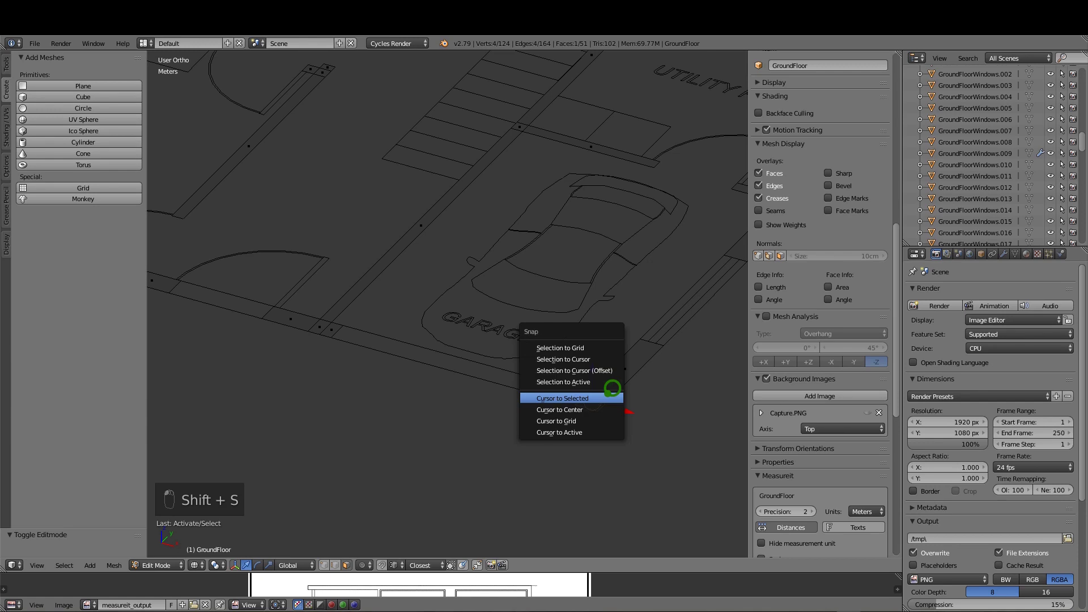
left_click(611, 392)
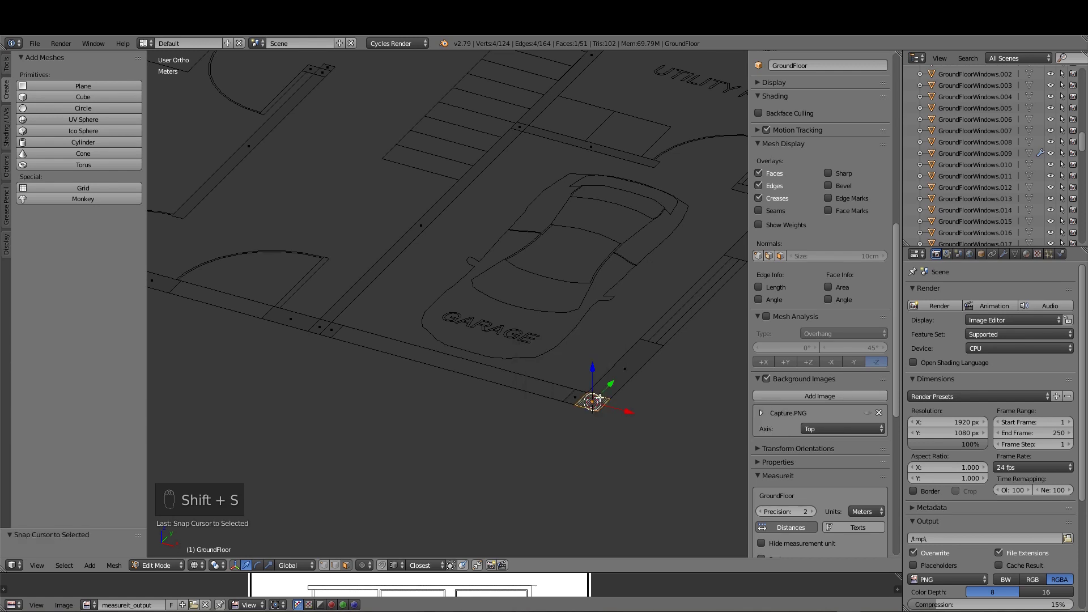
key("Tab")
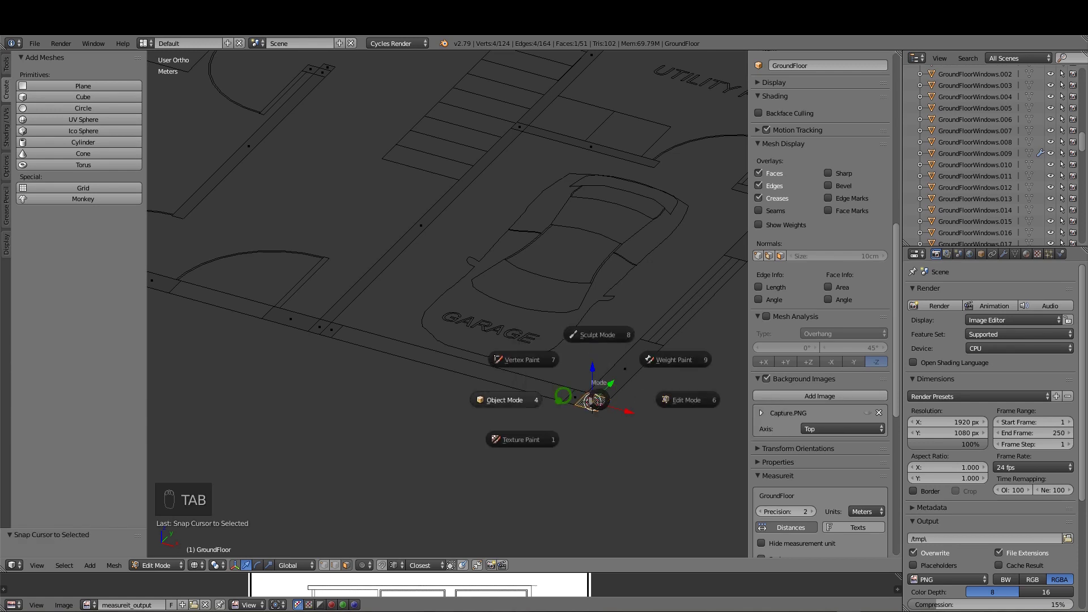
left_click(509, 392)
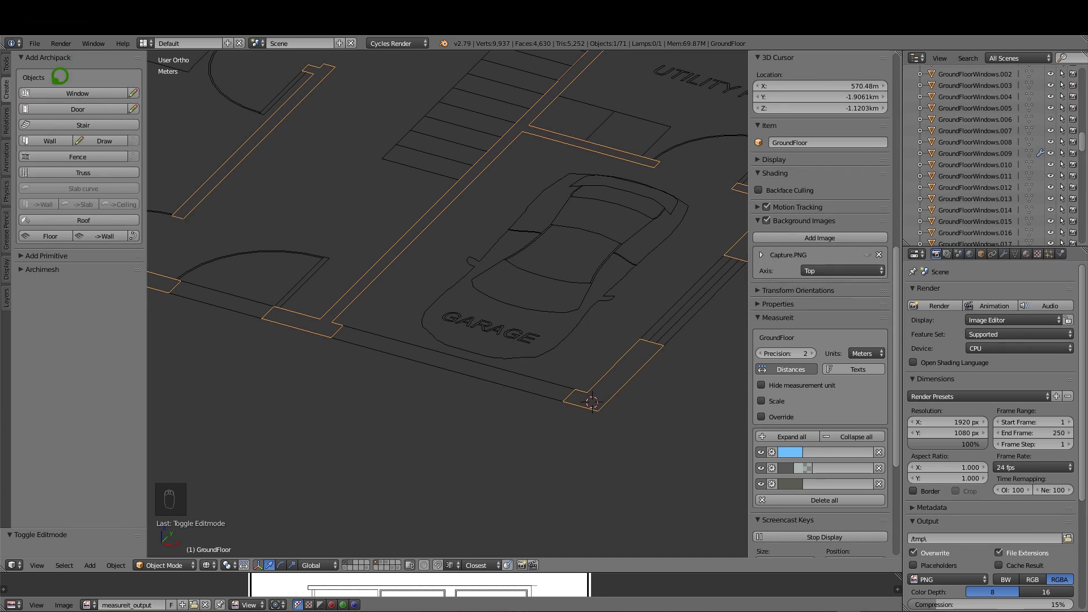
Add an Archipack wall at the 3D cursor and orbit to a near-top view of it
left_click(62, 137)
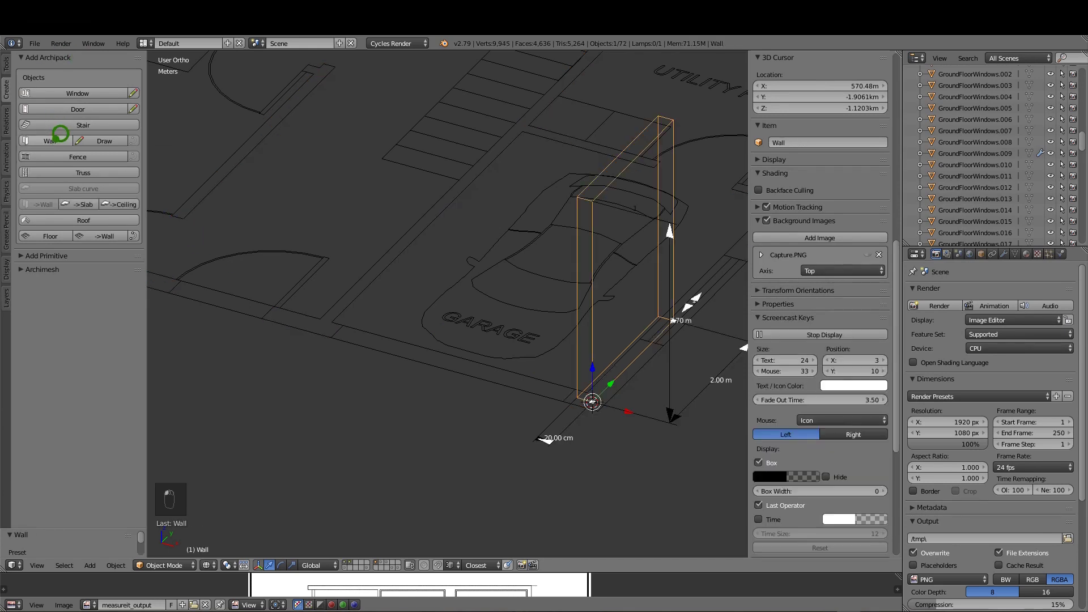
scroll(658, 391, "down", 5, "ctrl")
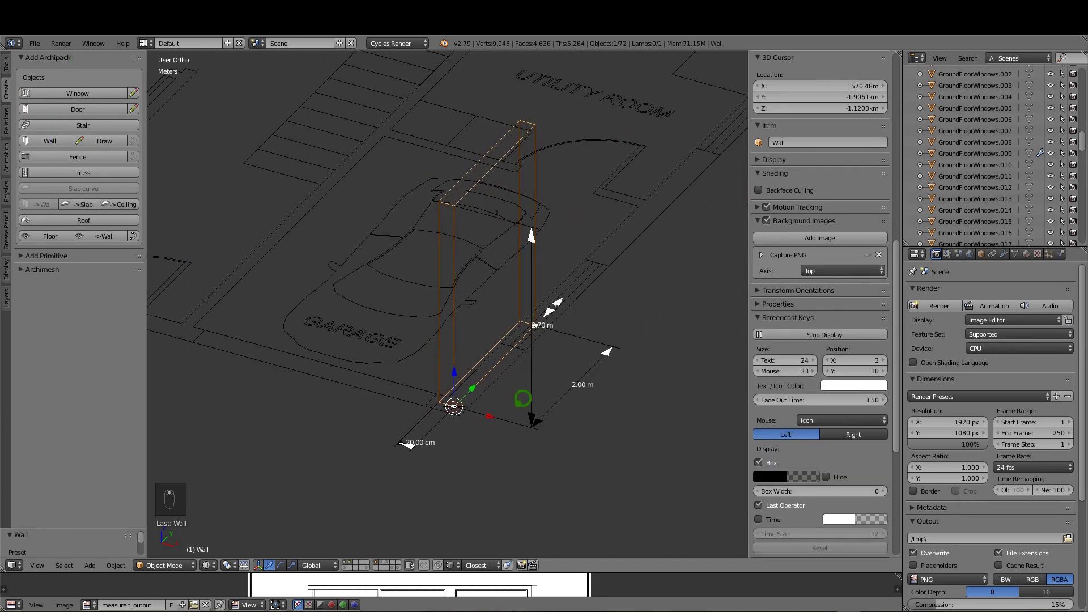
middle_click_drag(533, 404, 416, 396)
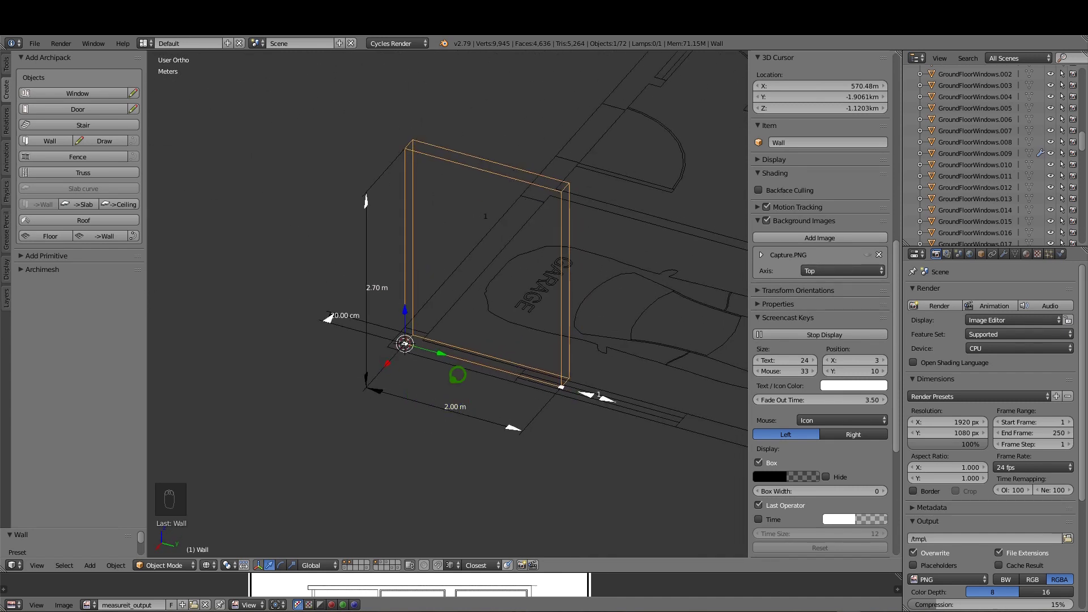
middle_click_drag(339, 319, 424, 336)
scroll(827, 322, "down", 10)
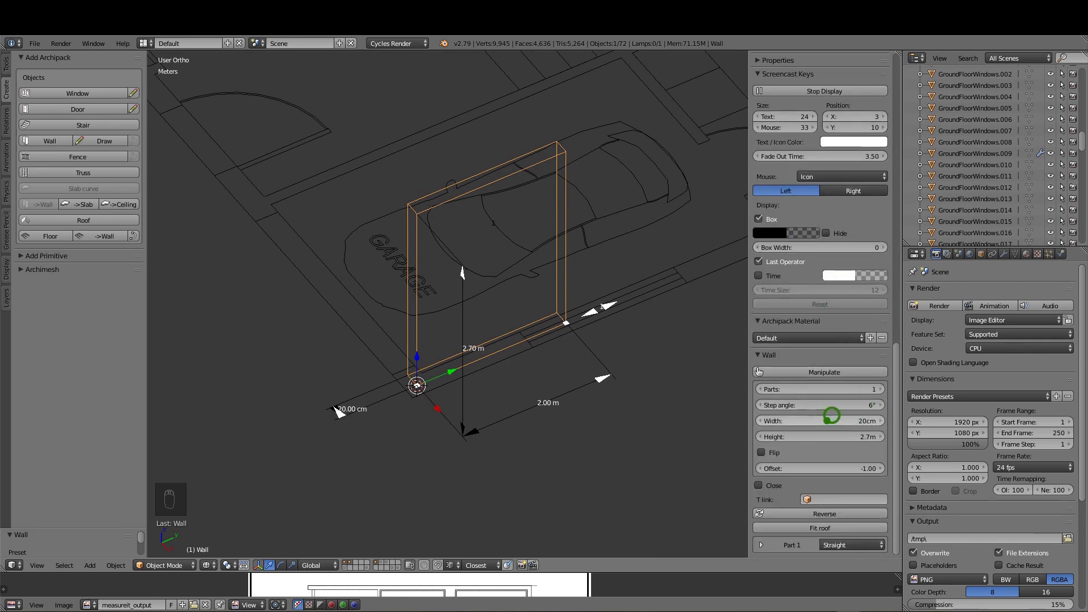
Set the wall's width to 30cm, then look down on the wall
left_click(857, 419)
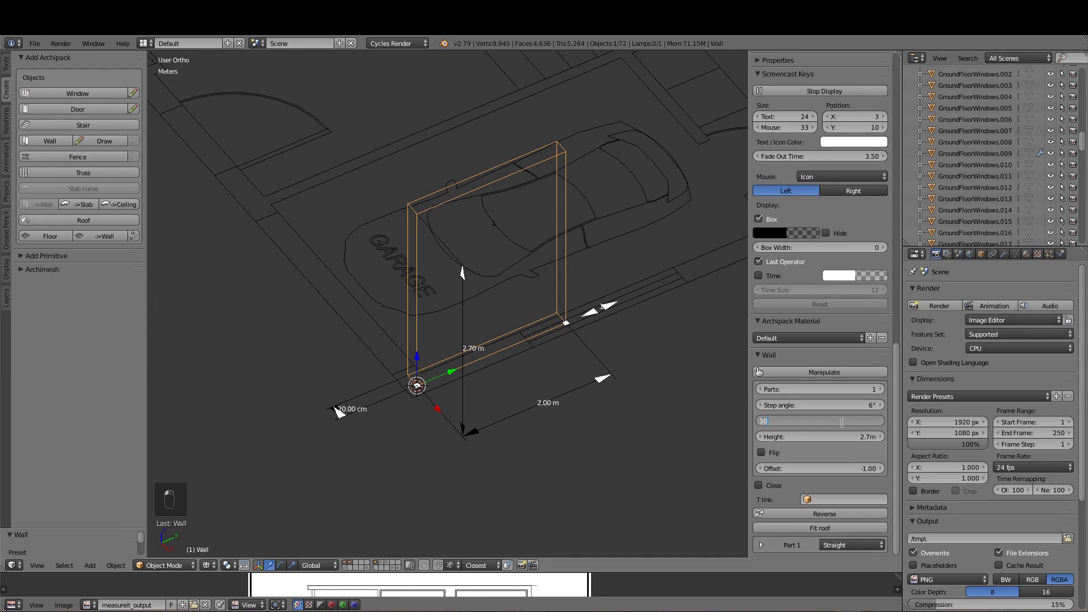
type("30cm")
key("Return")
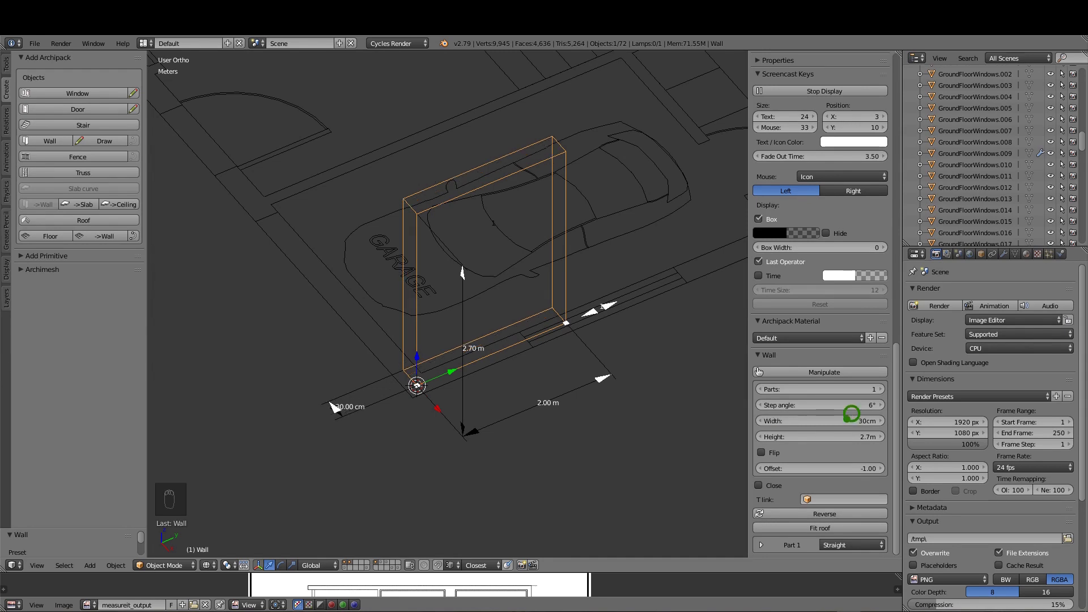
middle_click_drag(465, 362, 516, 390)
Move the wall along the global X axis onto the plan's outer edge by the garage
scroll(516, 390, "up", 3)
key("g")
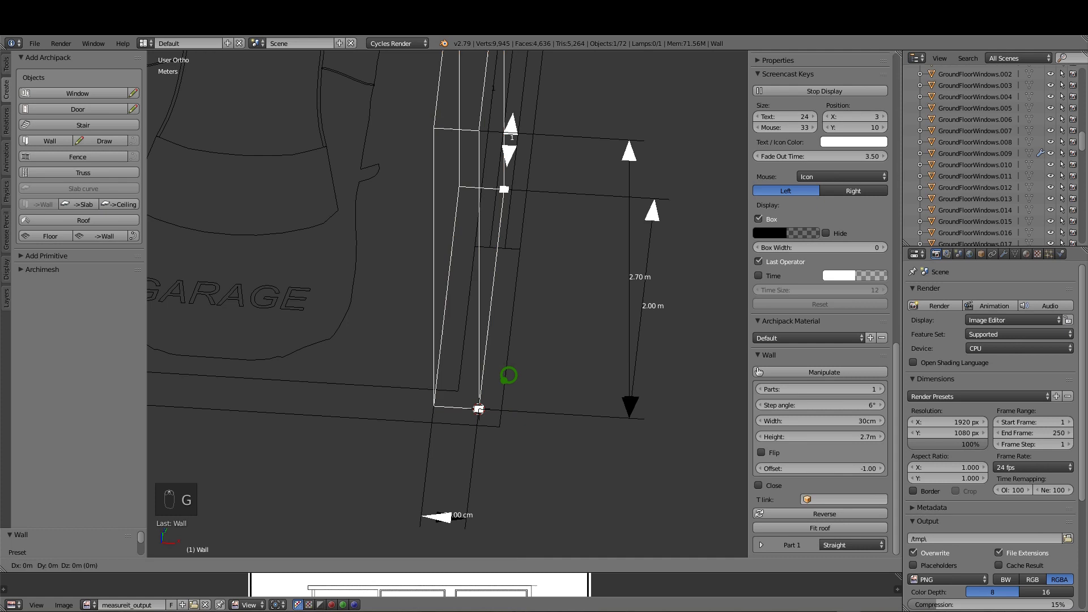
key("x")
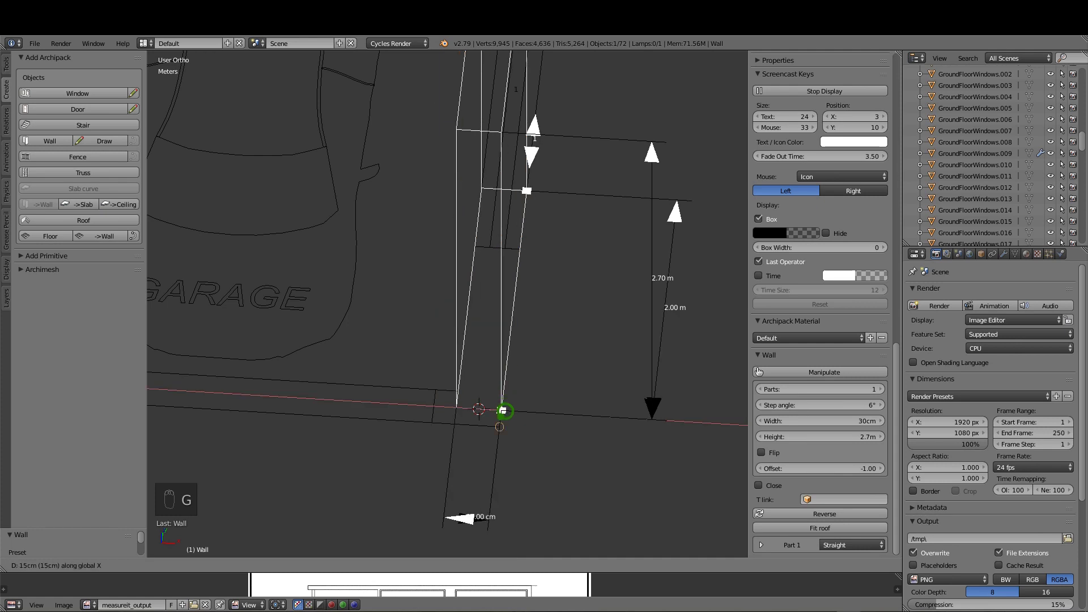
left_click(503, 410)
middle_click_drag(503, 410, 431, 351)
key("g")
left_click(410, 355)
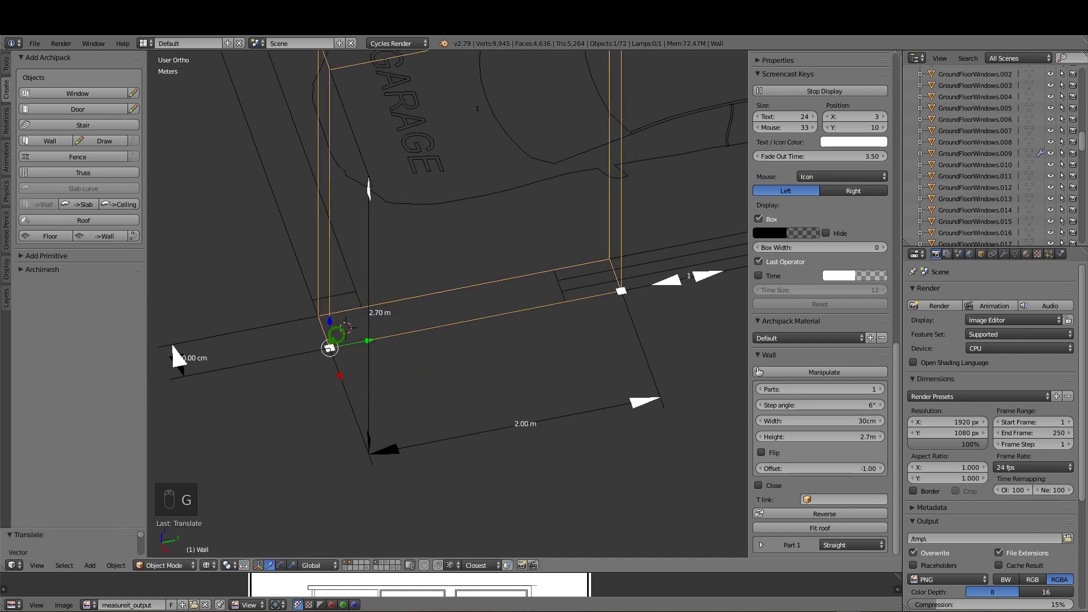
Stretch the wall lengthwise along the plan edge toward 10.00 m
scroll(306, 374, "down", 6)
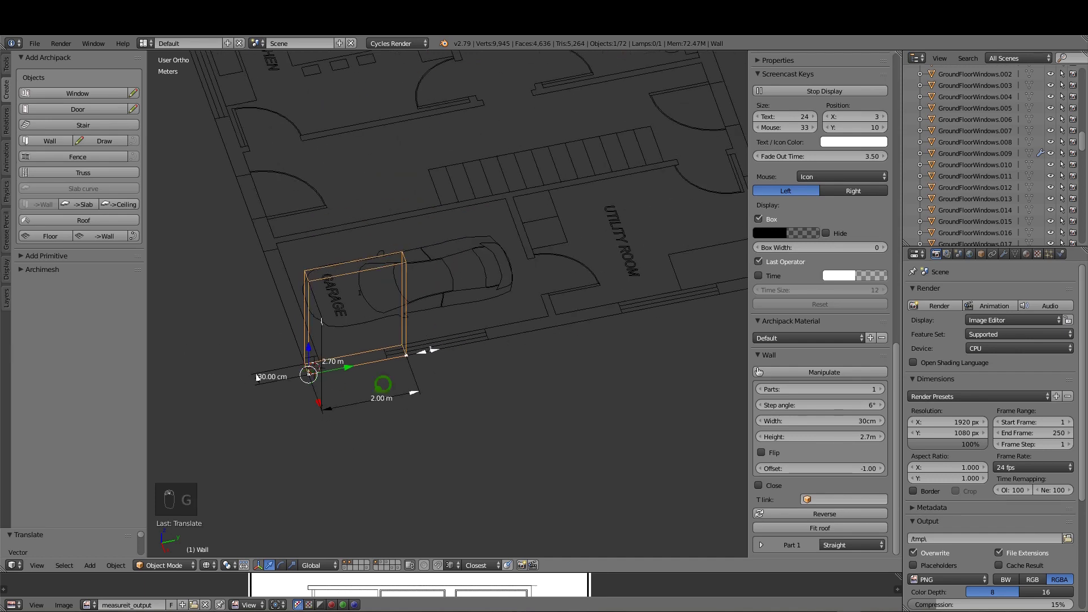
middle_click_drag(462, 408, 362, 409)
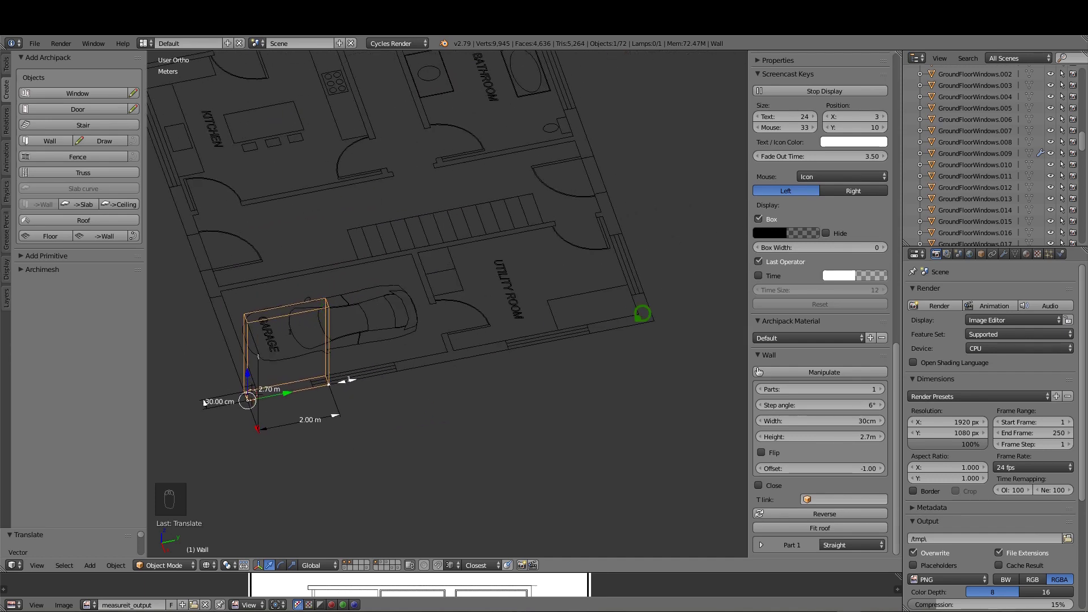
left_click_drag(340, 408, 656, 315)
Finish the first wall at 10.00 m, then add a second 90° part stretched along the plan
middle_click_drag(643, 368, 568, 363)
middle_click_drag(660, 467, 406, 421)
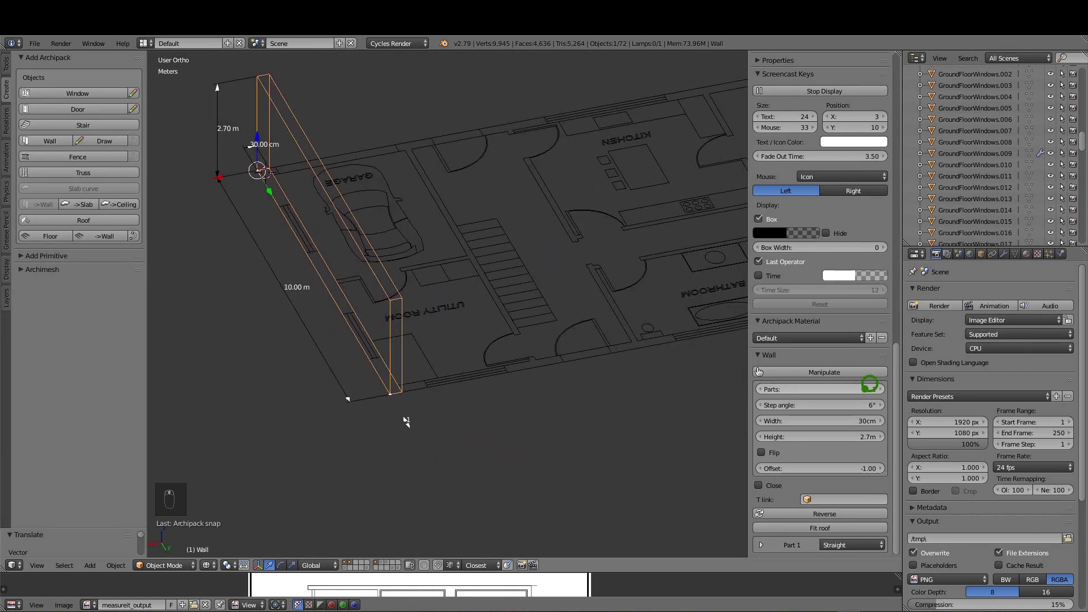
left_click(882, 387)
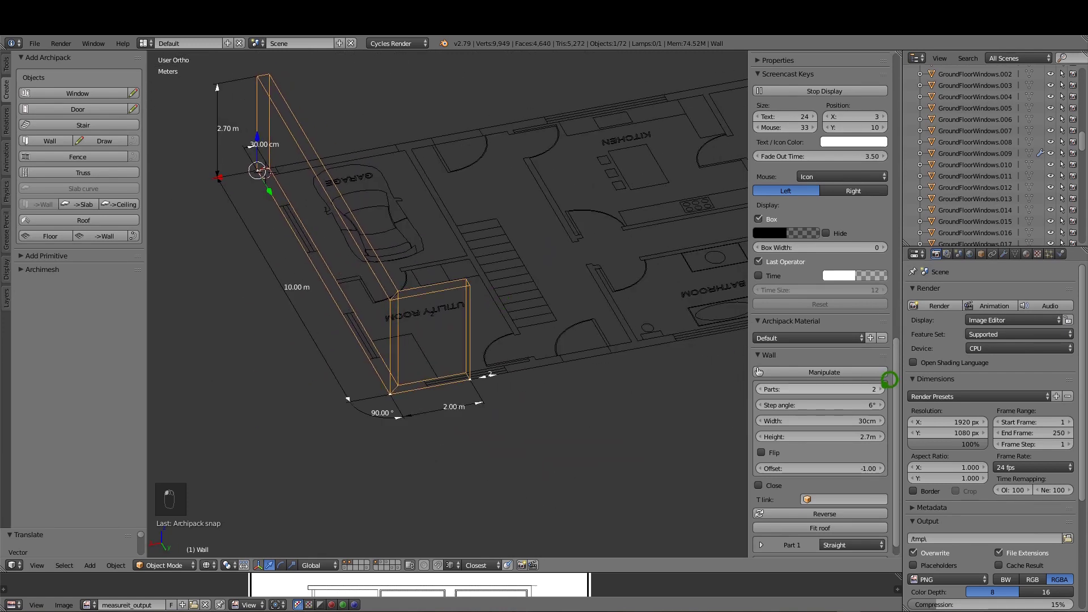
scroll(524, 409, "down", 2)
middle_click_drag(529, 406, 323, 374, "shift")
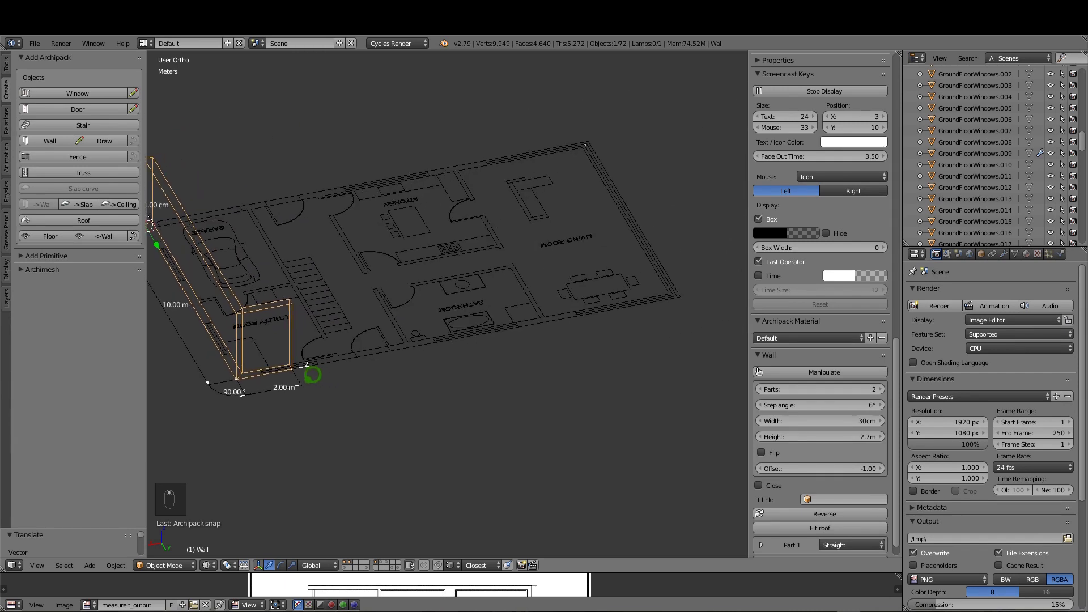
left_click_drag(304, 375, 692, 287)
middle_click_drag(714, 291, 624, 299)
Add and size a third wall part, then close the outline with a fourth
left_click(887, 385)
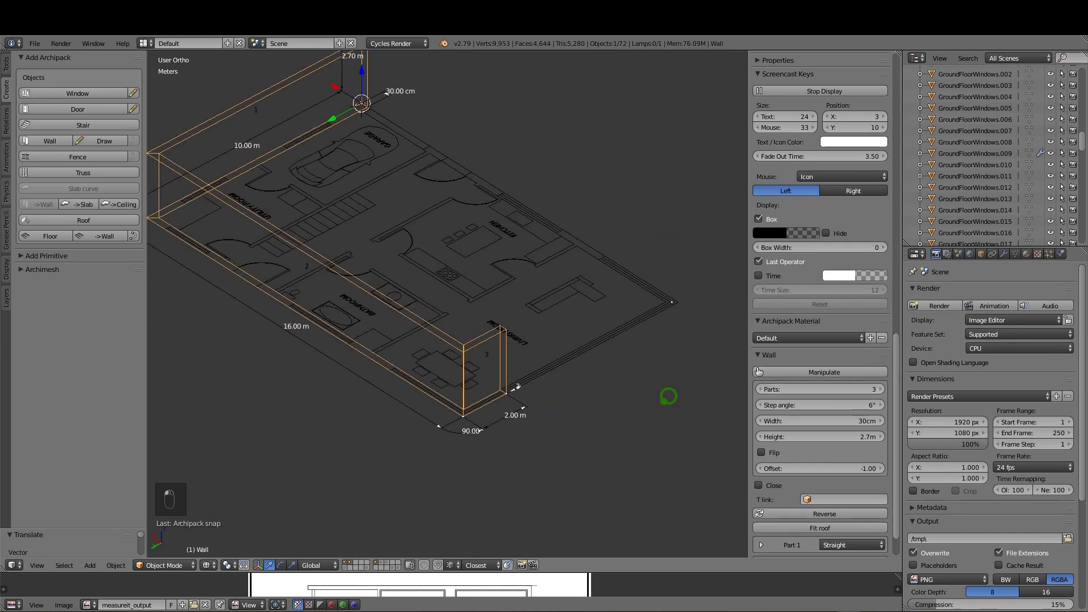
left_click_drag(525, 393, 697, 286)
middle_click_drag(697, 287, 579, 313)
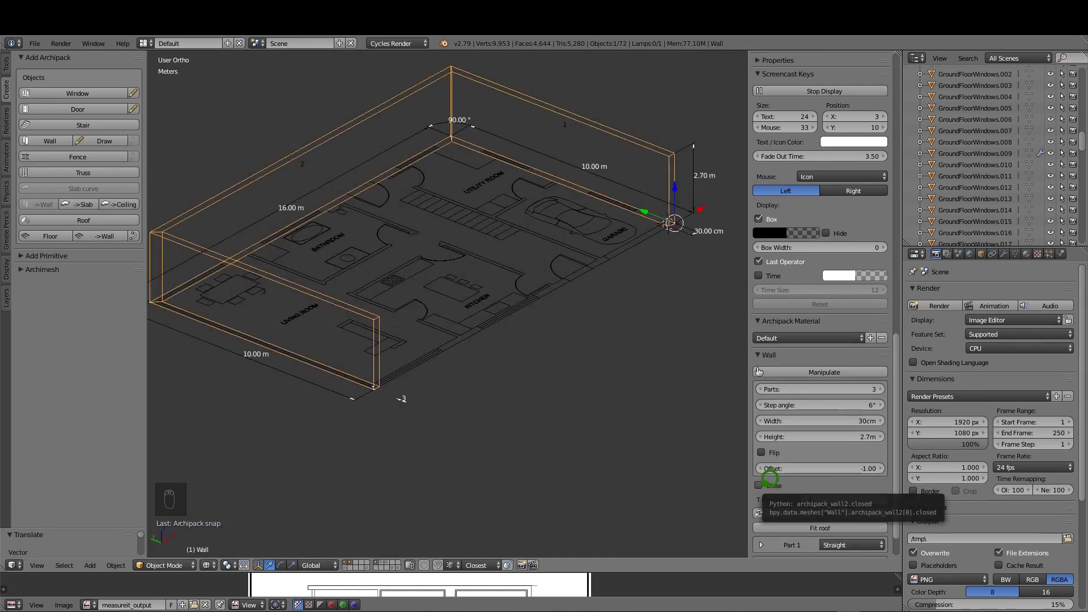
left_click(762, 484)
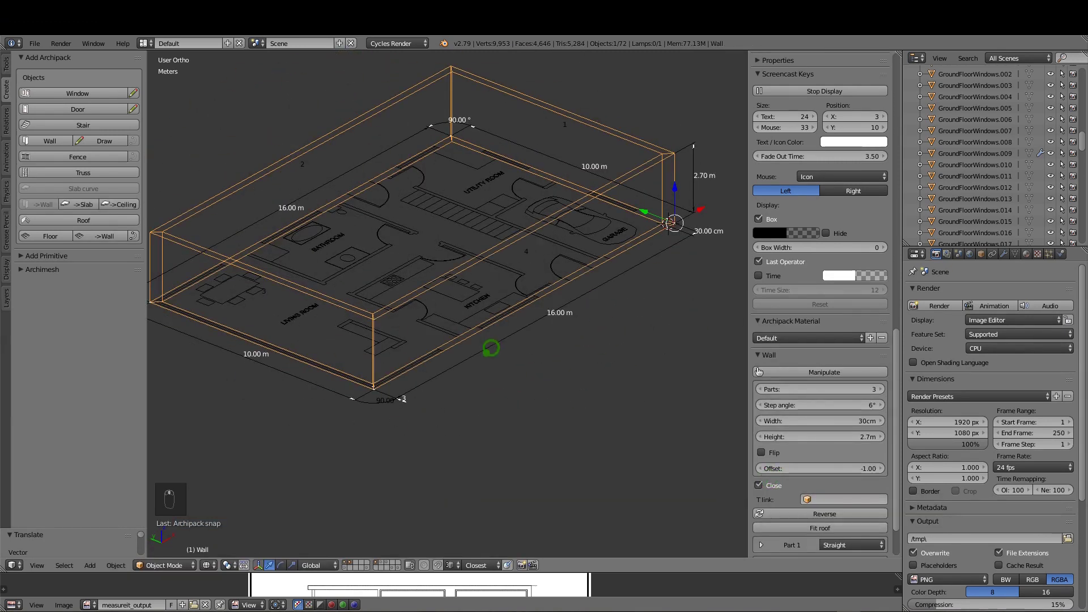
middle_click_drag(491, 348, 680, 282)
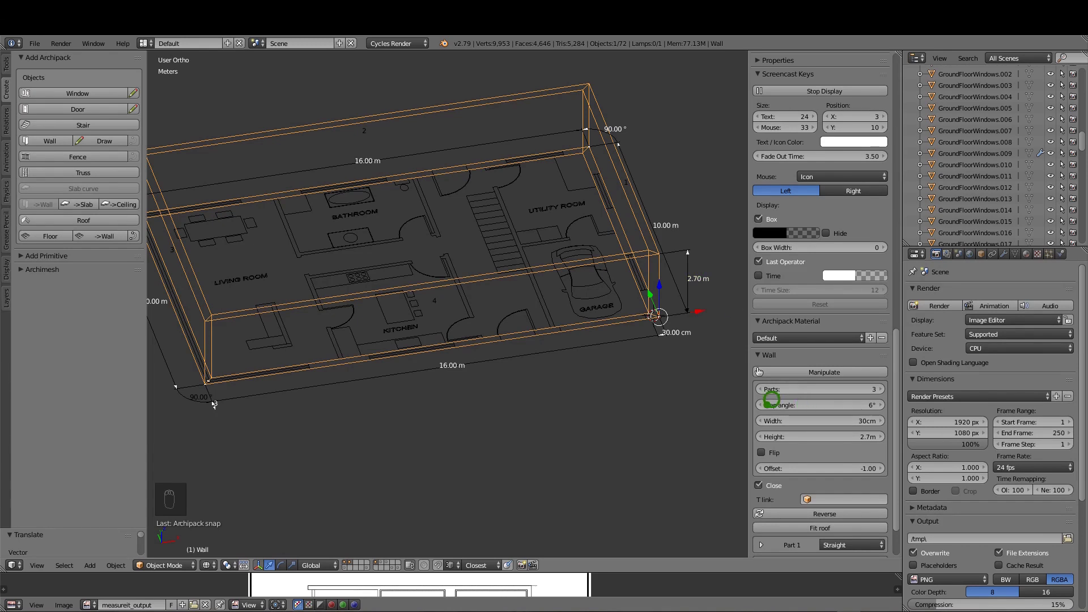
middle_click_drag(631, 342, 618, 323)
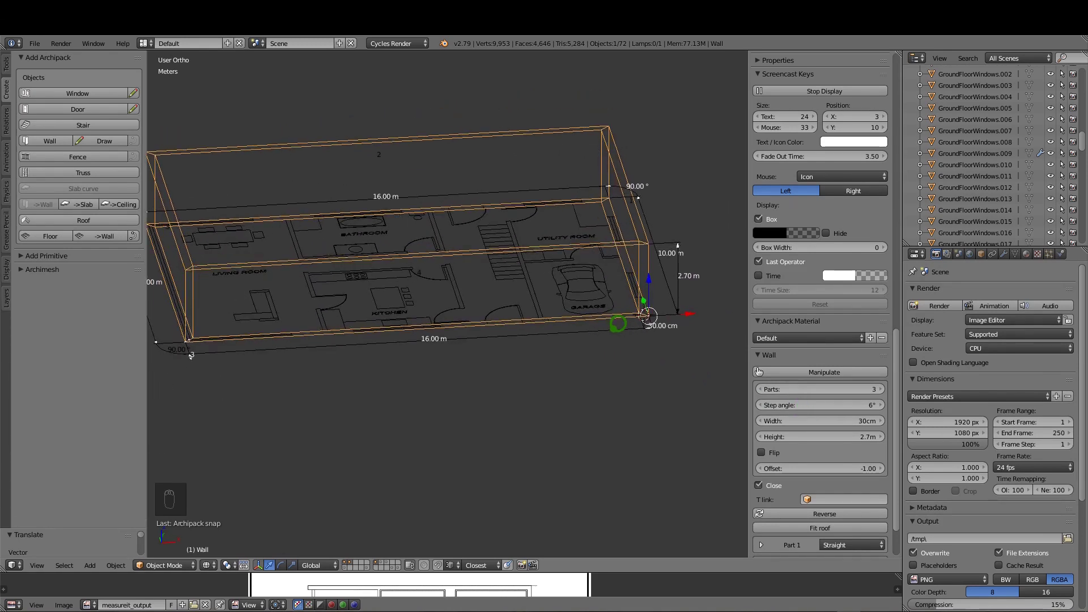
Turn on the FrontElevation layer and view the wall in front orthographic (Numpad 1)
left_click(11, 290)
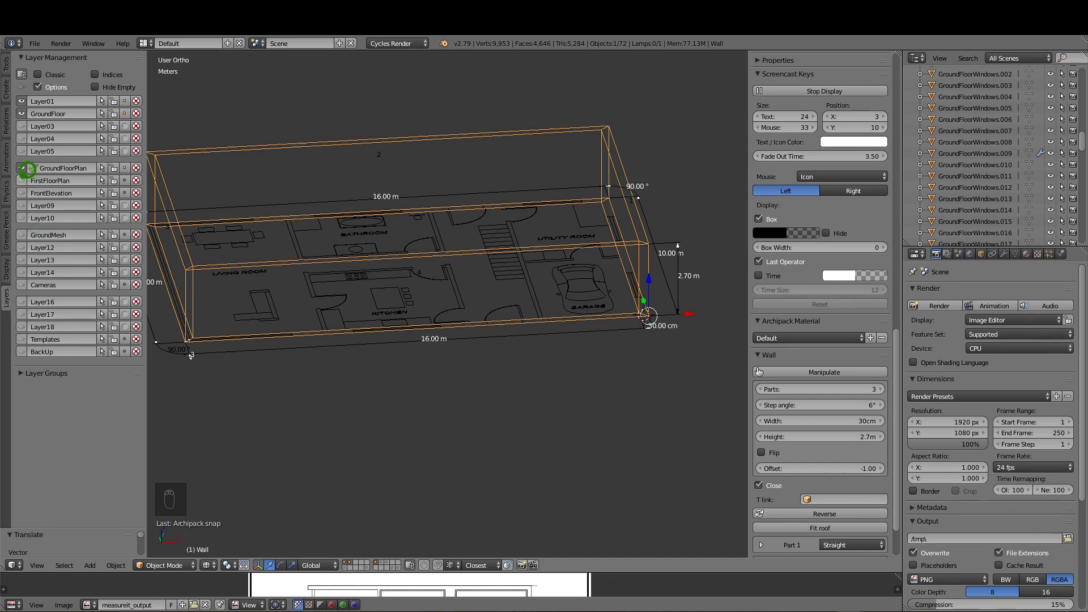
left_click(22, 193)
scroll(601, 380, "down", 2)
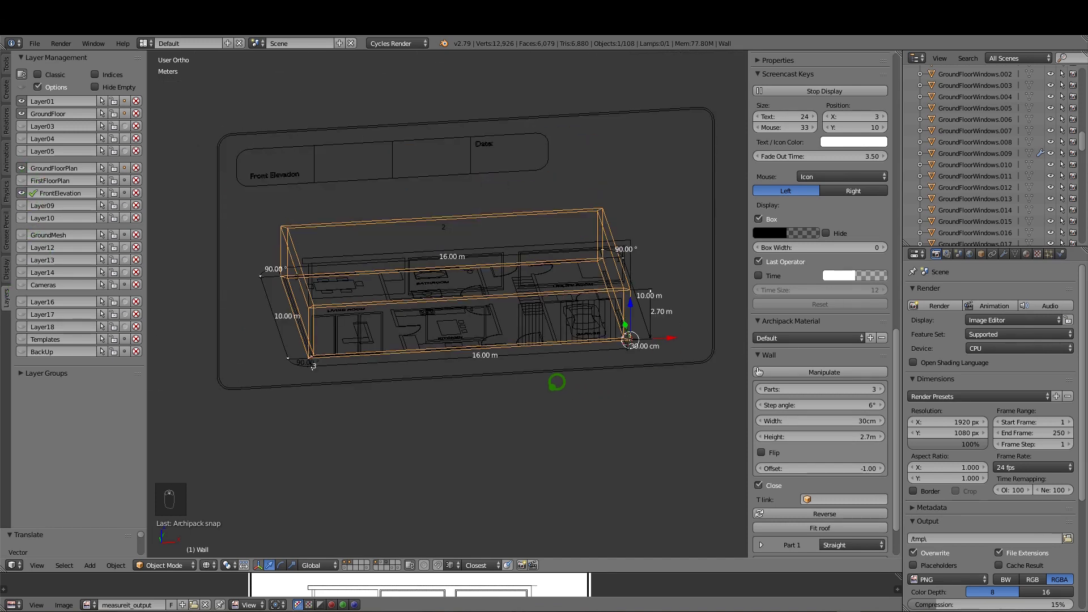
key("KP_1")
middle_click_drag(534, 349, 578, 422, "shift")
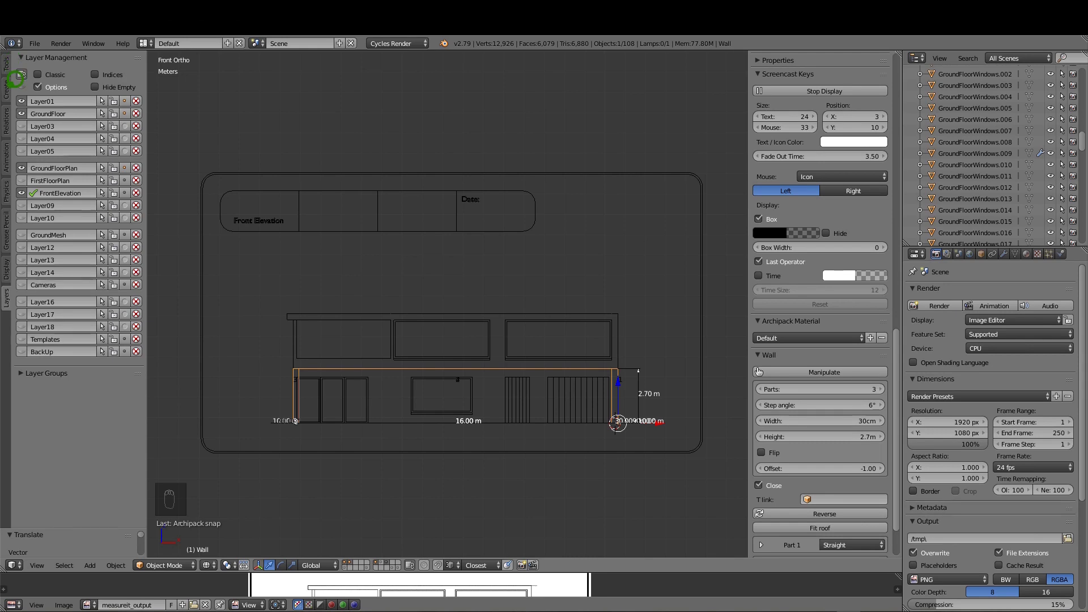
Reopen the Archipack Create tools and browse the Stair presets without adding a stair
left_click(10, 82)
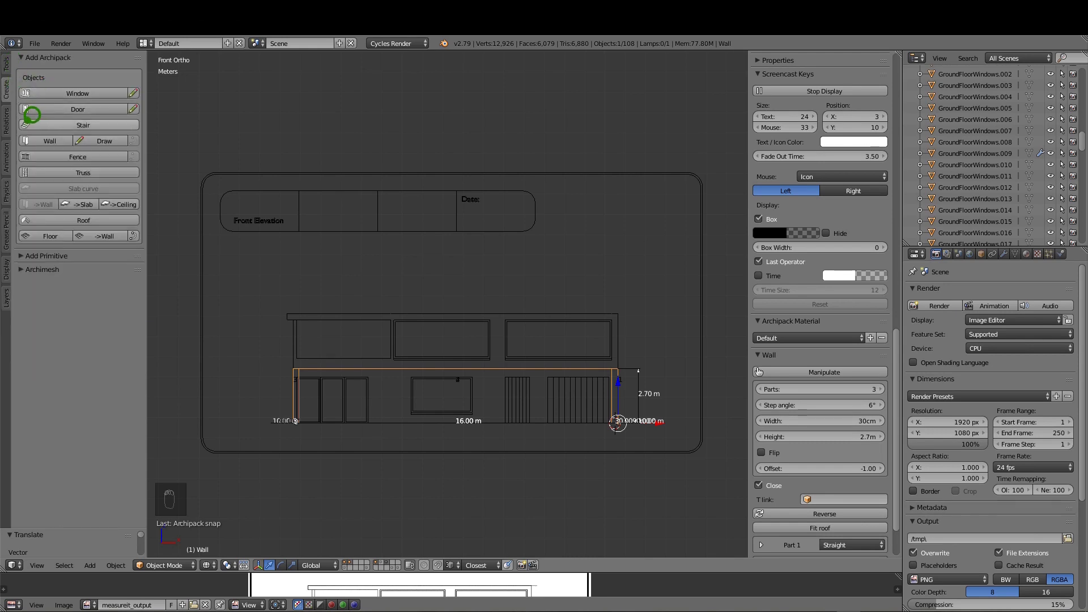
left_click(31, 116)
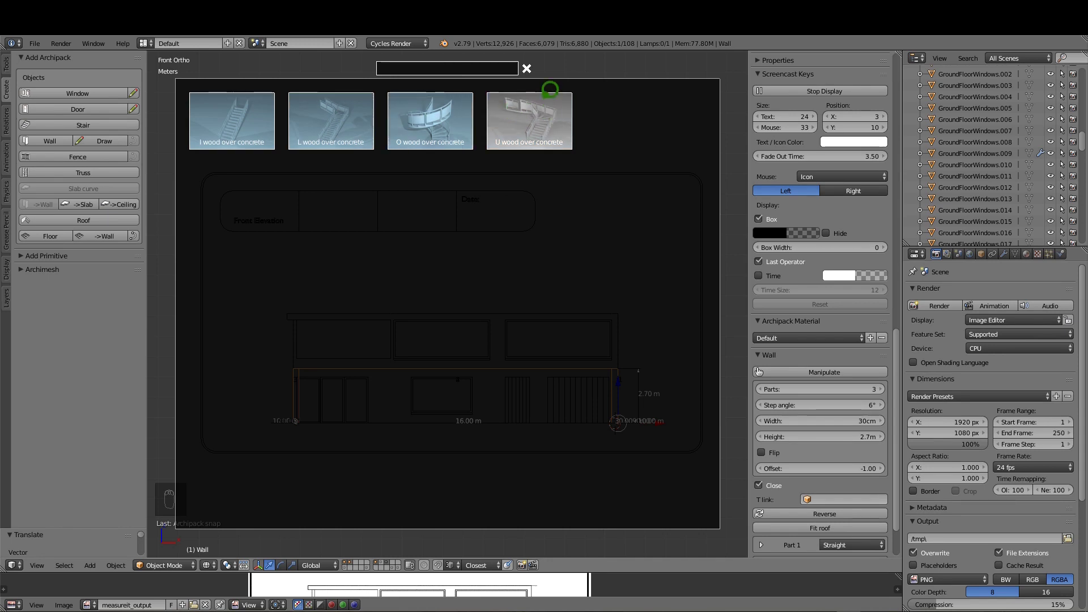
left_click(535, 62)
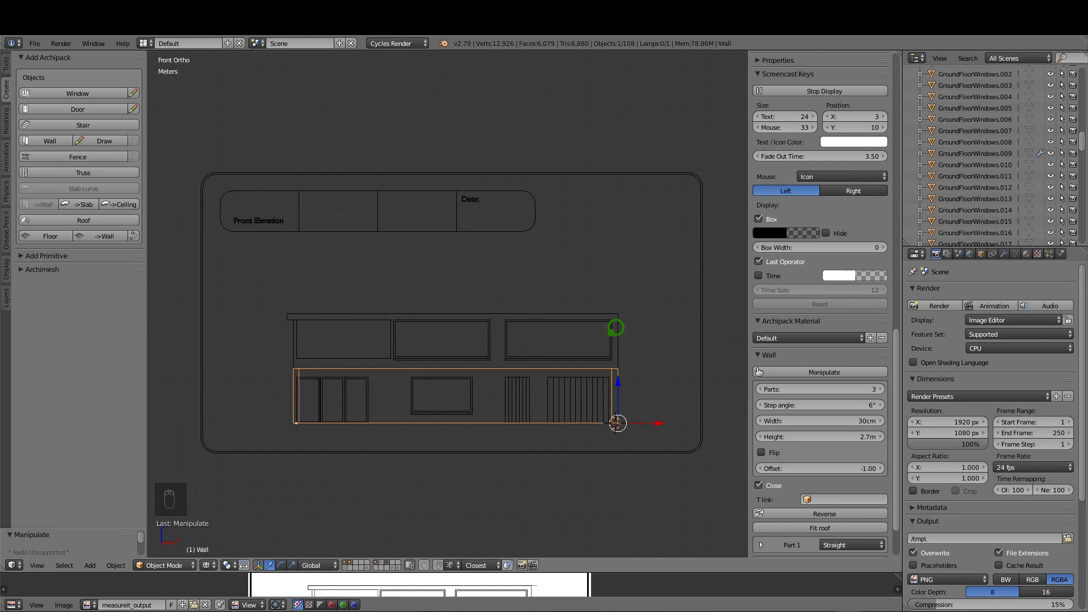